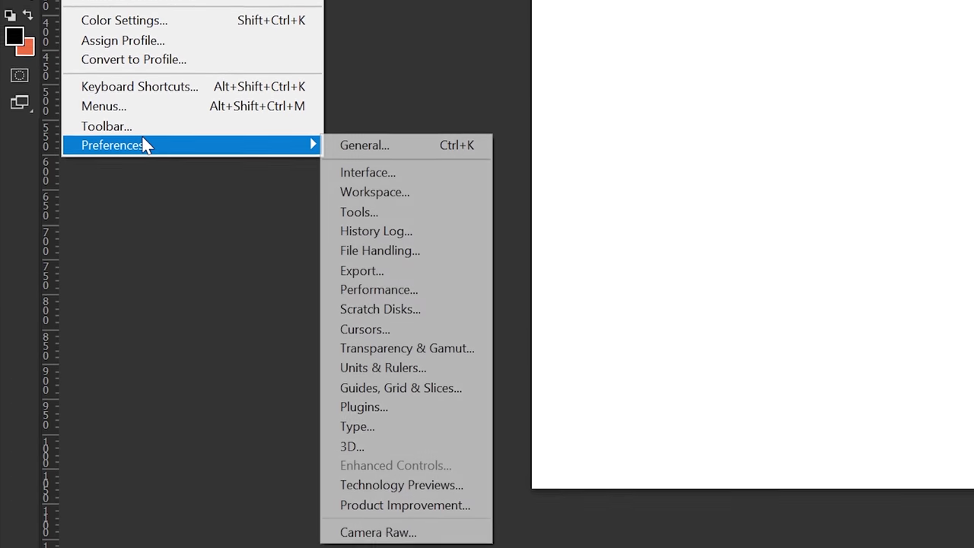
Step: Preview the available color themes in the Interface preferences, then apply the darkest theme
click(369, 172)
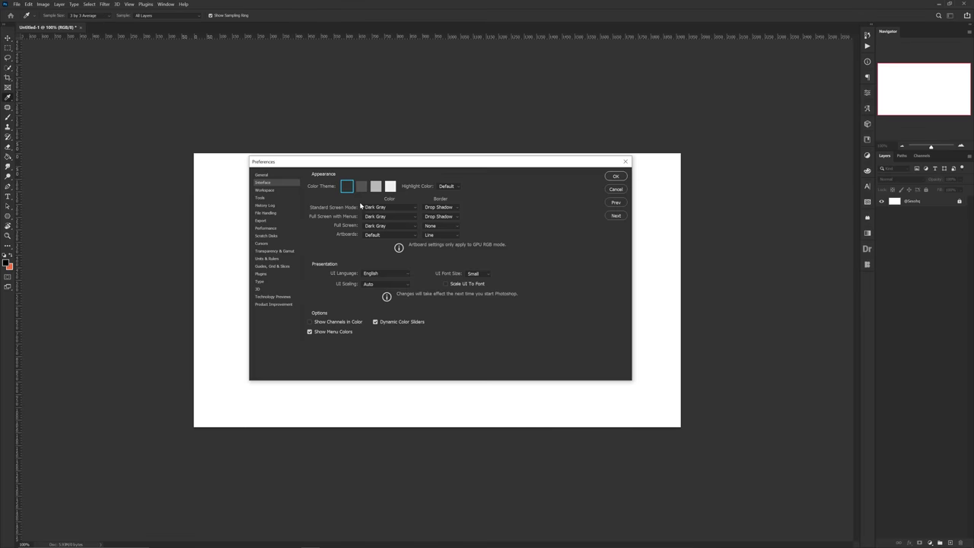
click(359, 188)
click(350, 187)
click(360, 188)
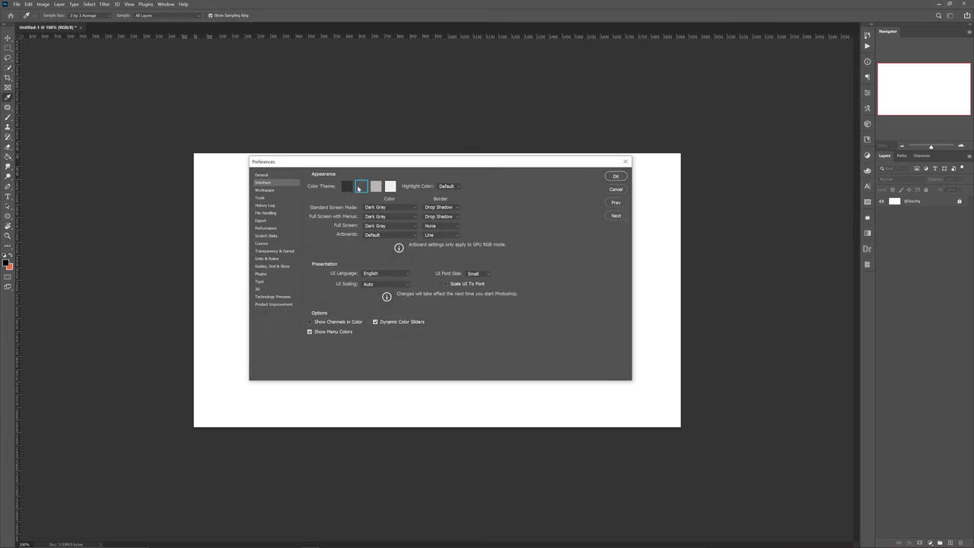
click(351, 186)
click(360, 188)
click(349, 188)
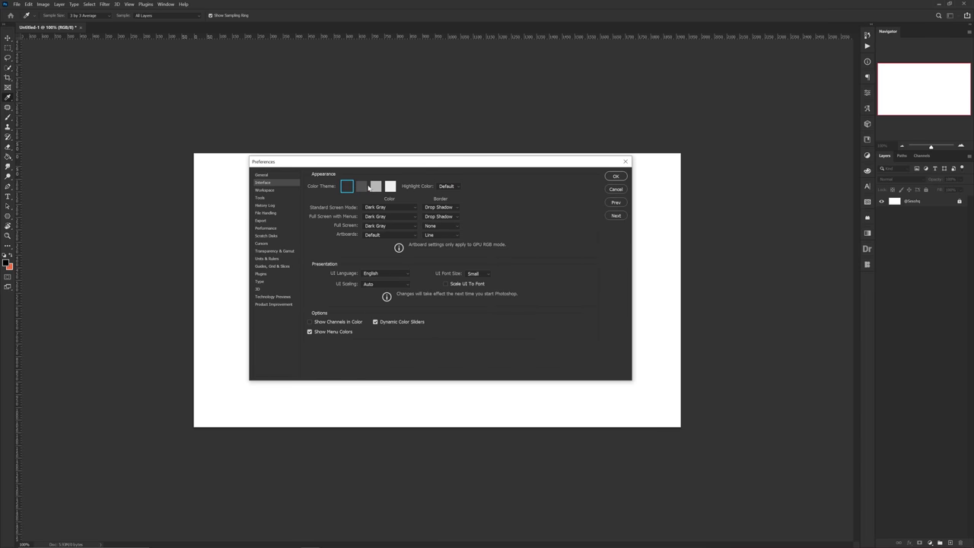
click(375, 188)
click(387, 188)
click(349, 187)
click(618, 177)
Step: In the File Handling preferences, set recovery auto-save to every 5 minutes and the recent file list to 99 files
click(27, 5)
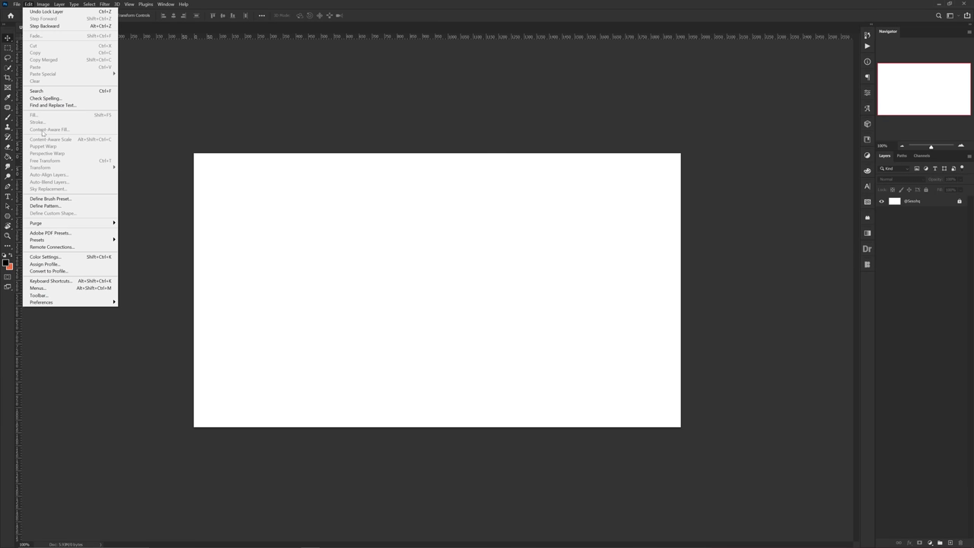
mouse_move(61, 302)
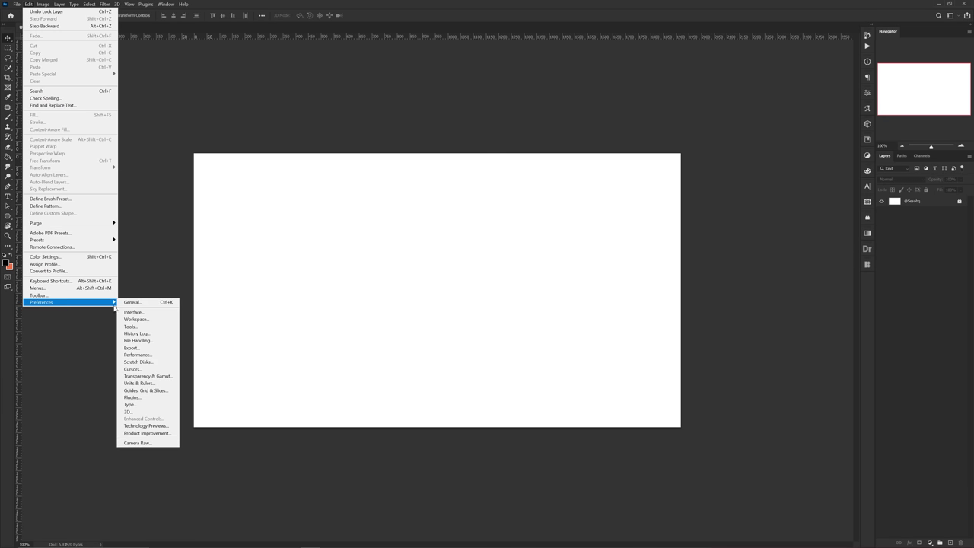
click(140, 341)
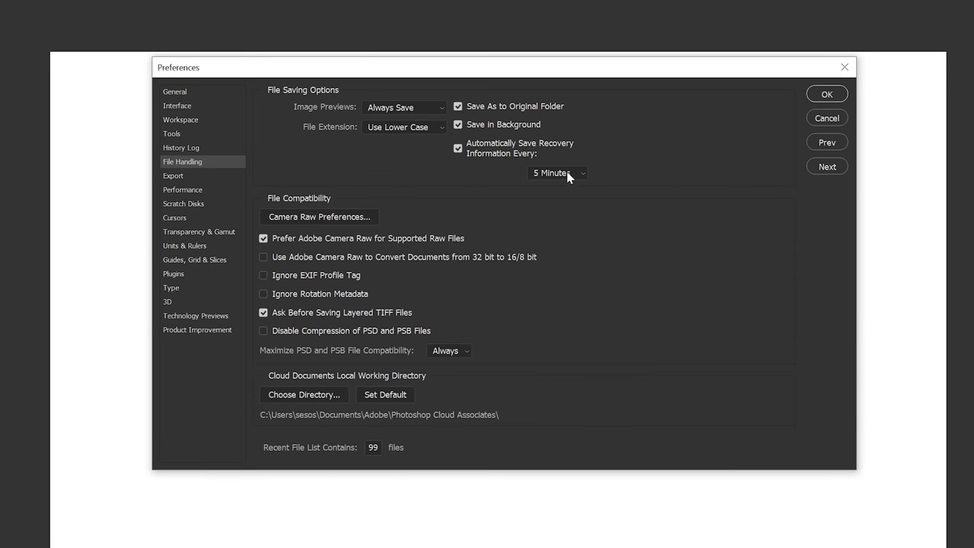
click(568, 175)
click(541, 187)
click(559, 176)
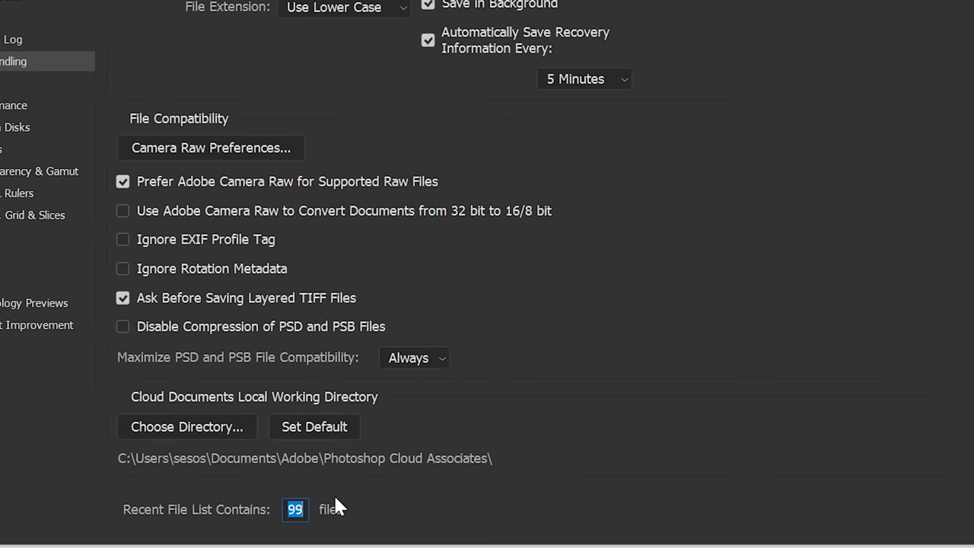
text(99)
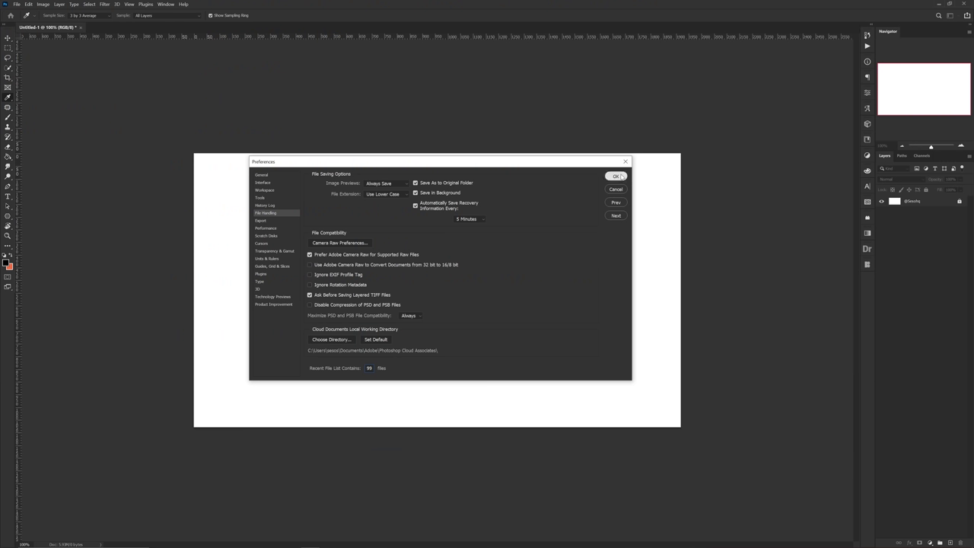
click(616, 177)
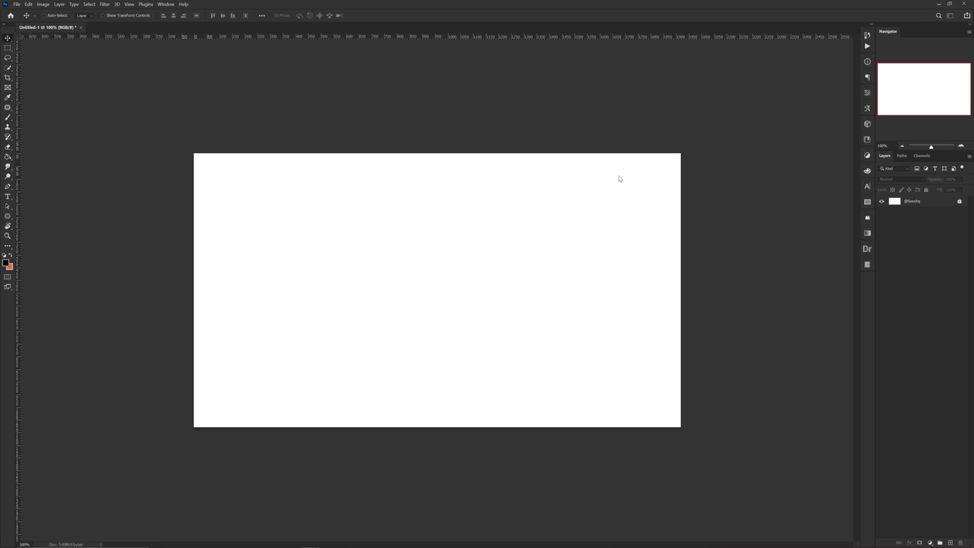
Step: Look through the extended list of recently opened files
click(31, 5)
mouse_move(16, 4)
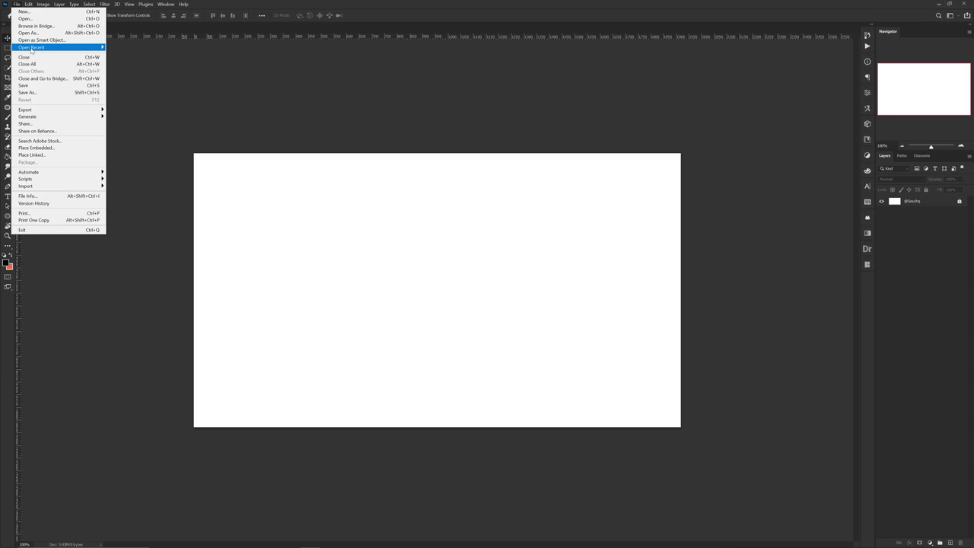
mouse_move(32, 51)
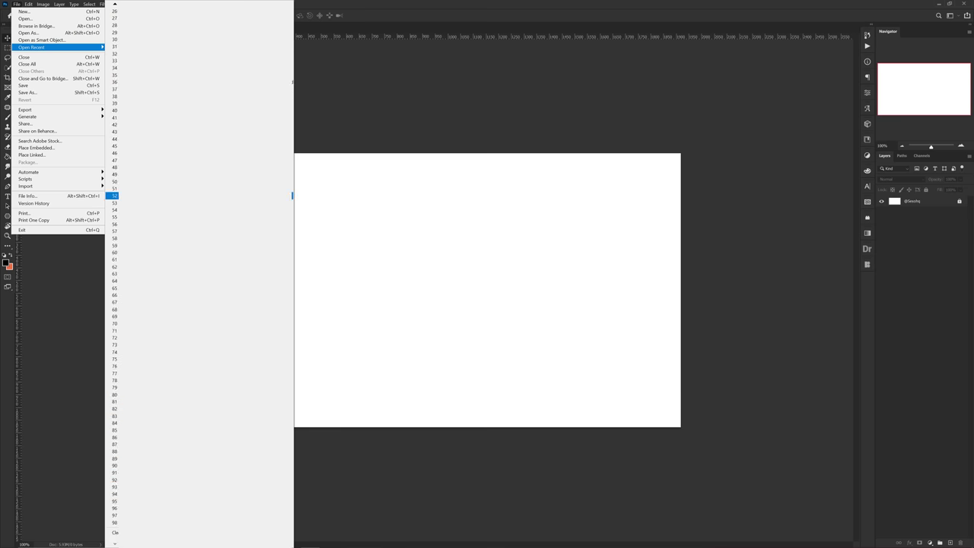
click(416, 172)
Step: Check that Overscroll is enabled in the Tools preferences and accept the settings
click(28, 3)
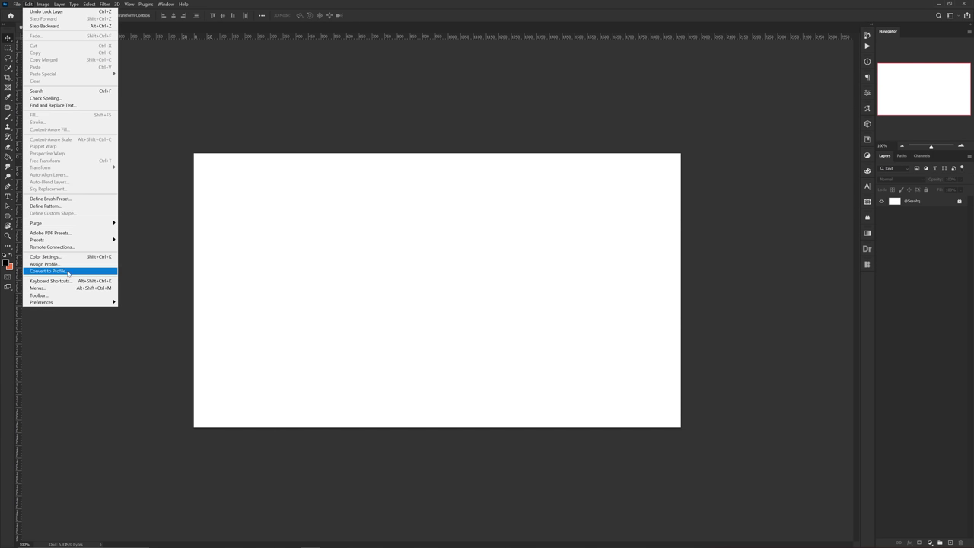
mouse_move(61, 303)
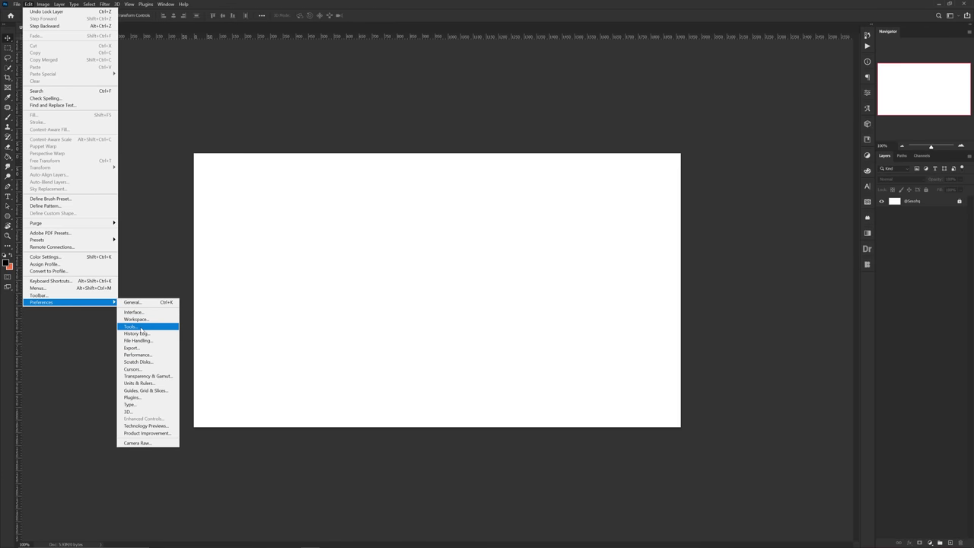
click(141, 328)
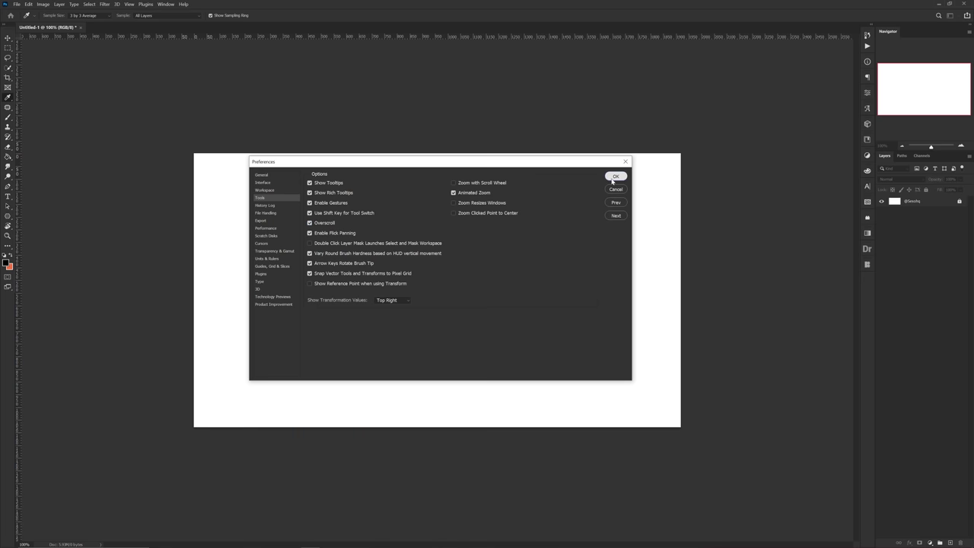
click(615, 175)
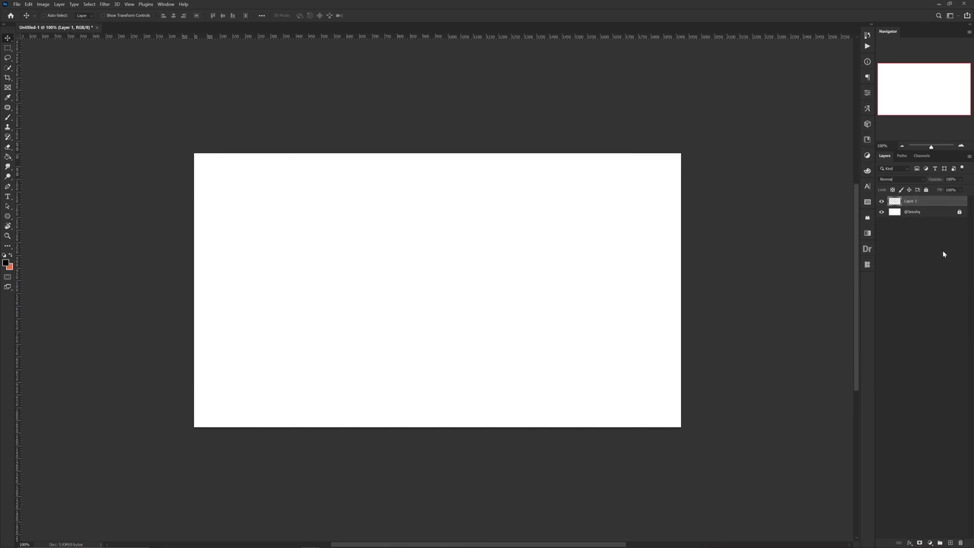
Step: Open the Layer Style dialog for Layer 1, try panning the canvas behind it, and close the dialog
double_click(928, 203)
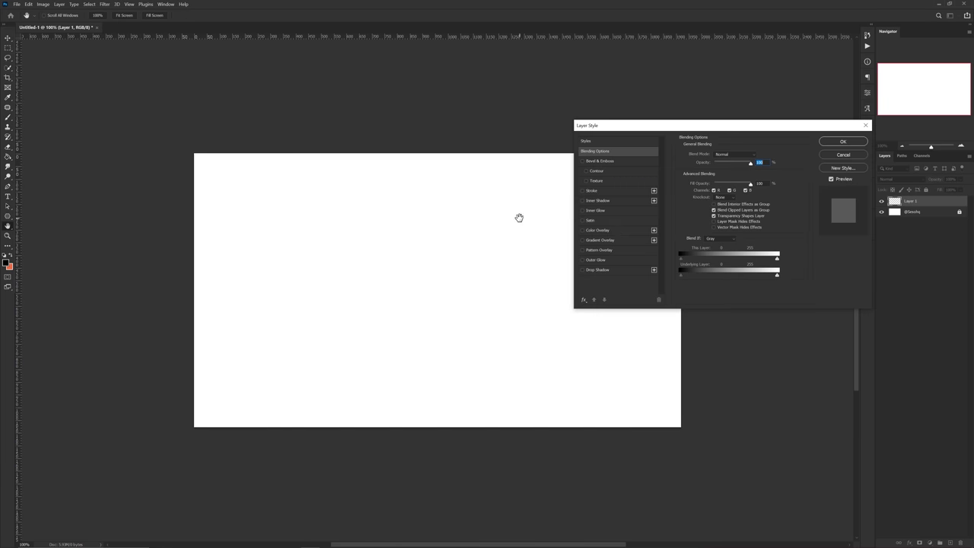
drag(518, 218, 539, 203)
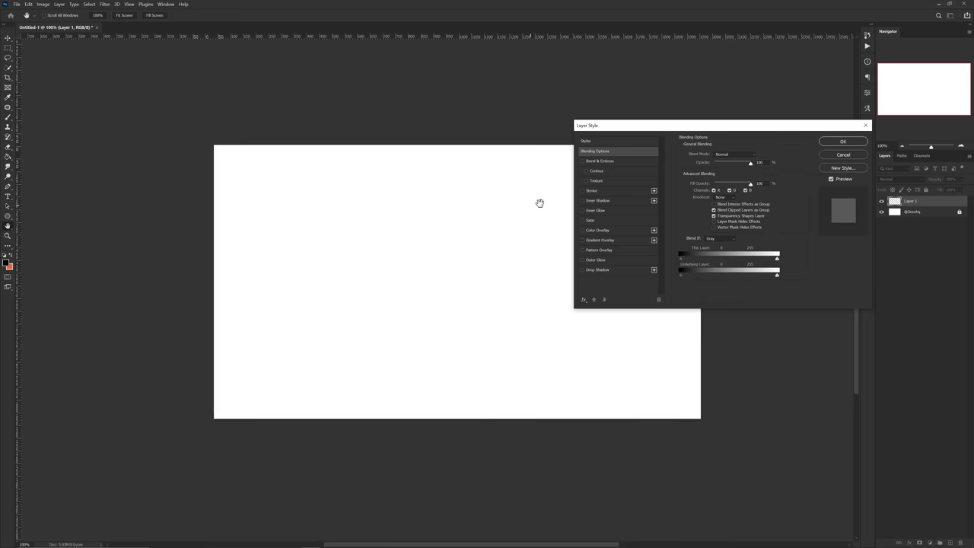
click(632, 125)
drag(618, 128, 563, 155)
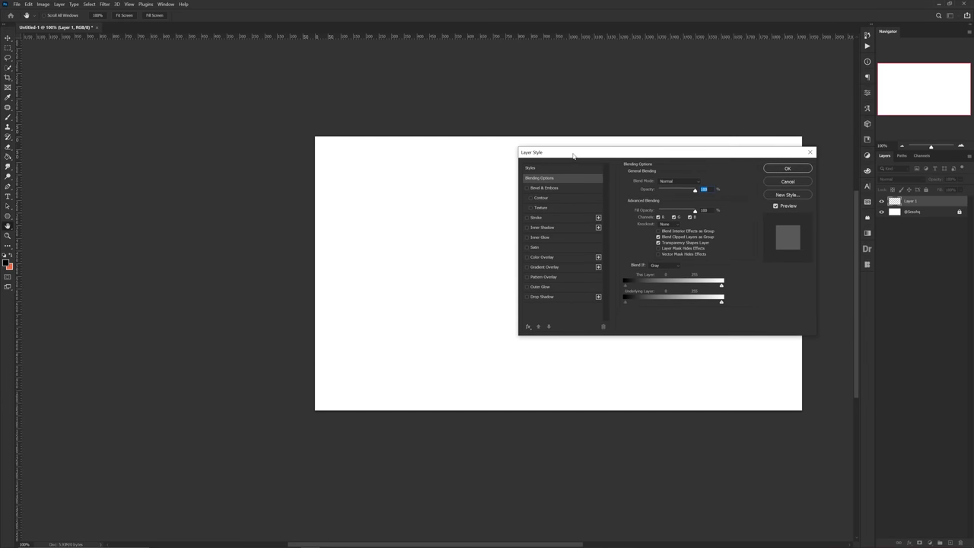
drag(365, 201, 260, 207)
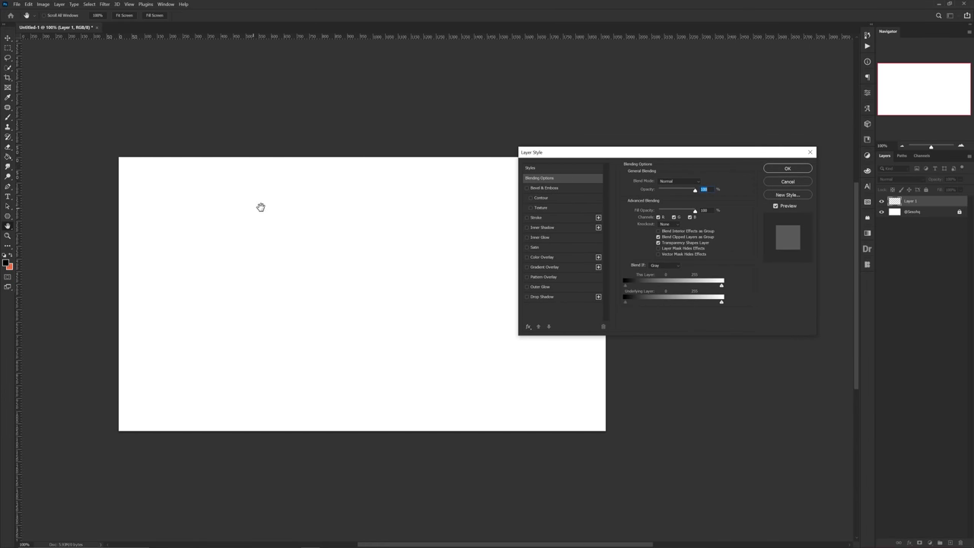
click(787, 169)
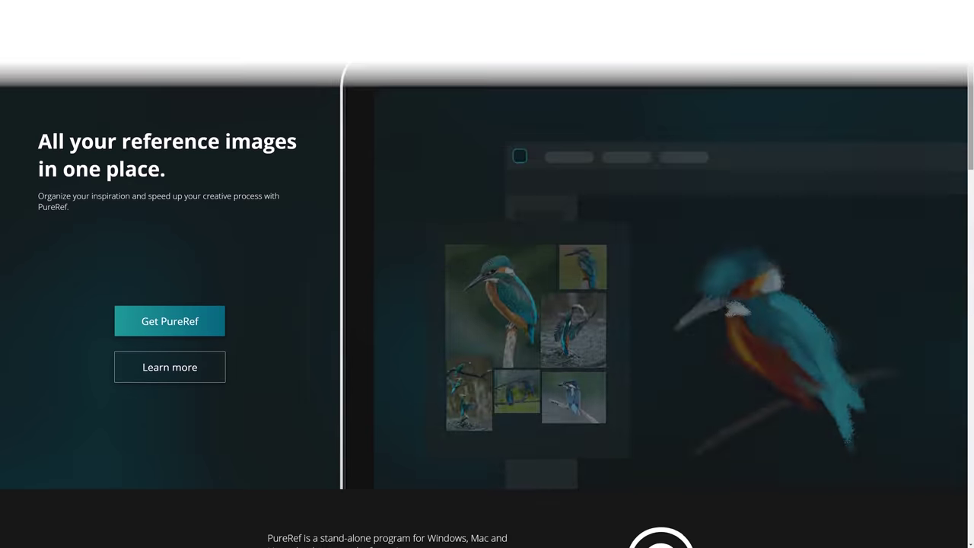
Step: Switch to the PureRef website and read through its feature overview
scroll(484, 274, down, 2)
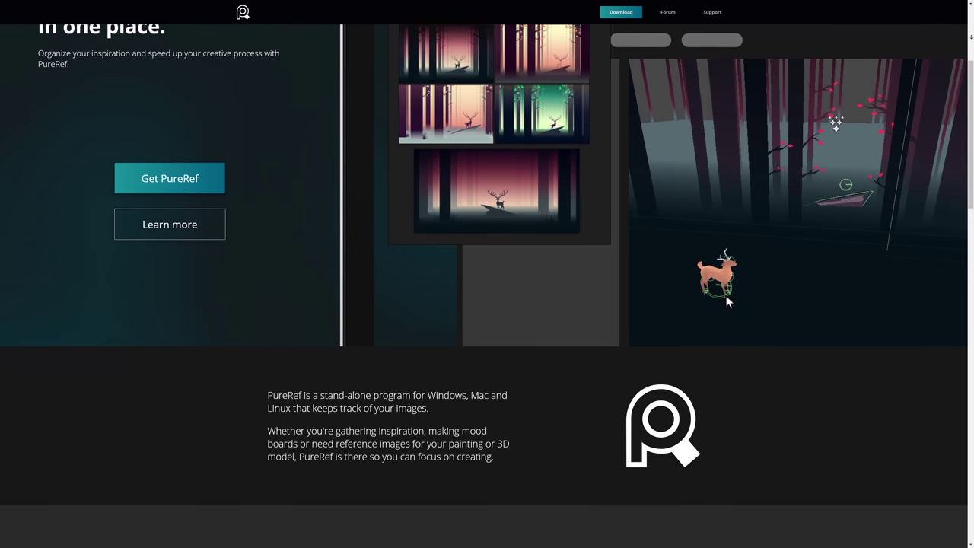
scroll(487, 273, down, 2)
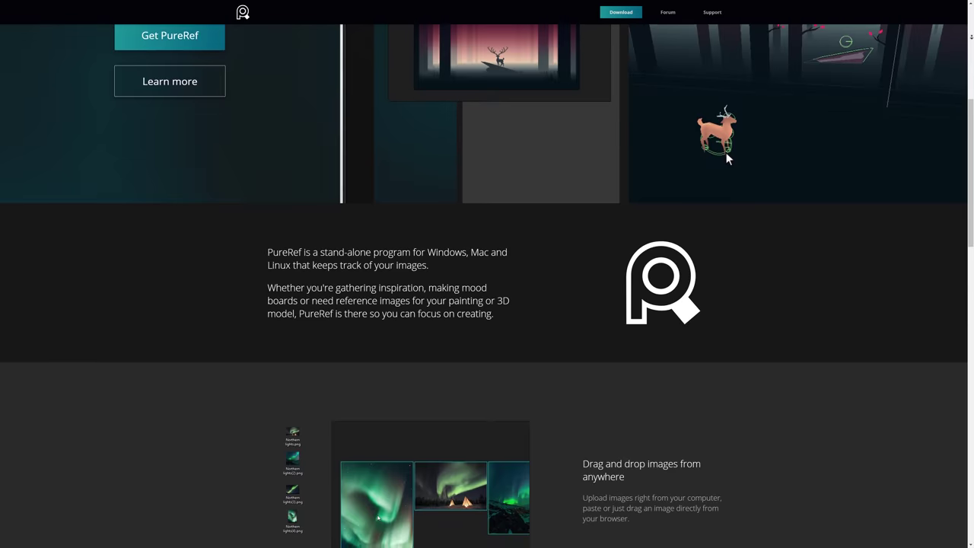
scroll(487, 274, down, 2)
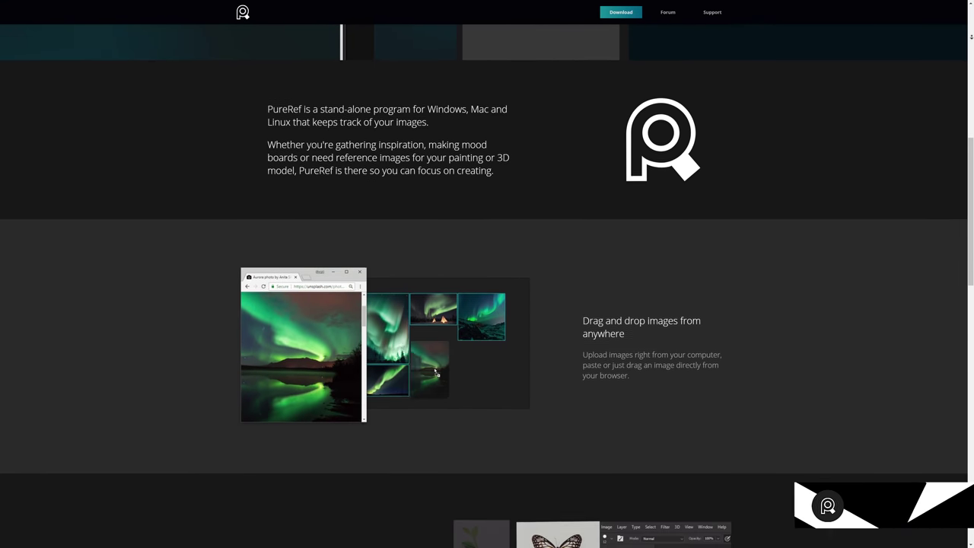
scroll(487, 274, down, 2)
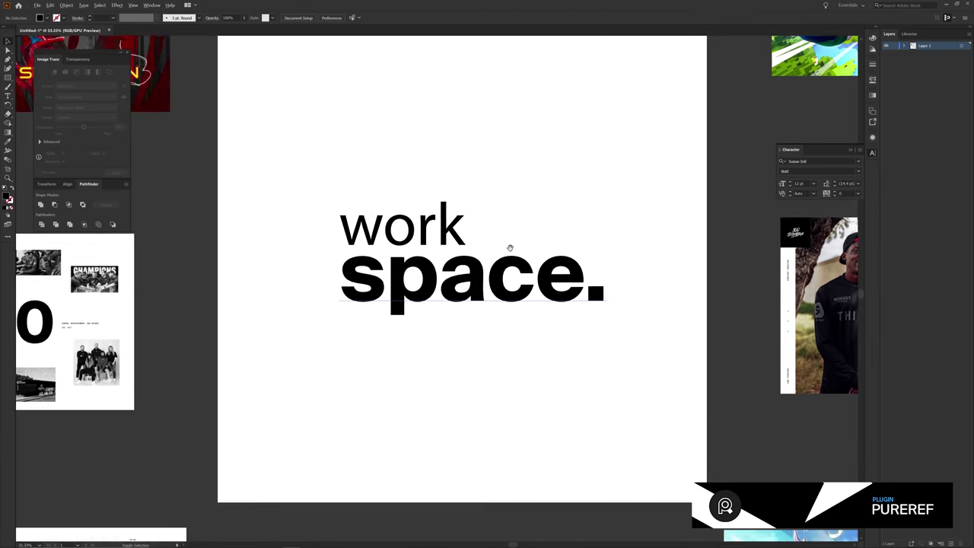
Step: In Illustrator, nudge the word "work" on the artboard and move the Happy Birthday image slightly to the right
drag(509, 247, 472, 293)
drag(386, 262, 386, 270)
scroll(435, 264, down, 1)
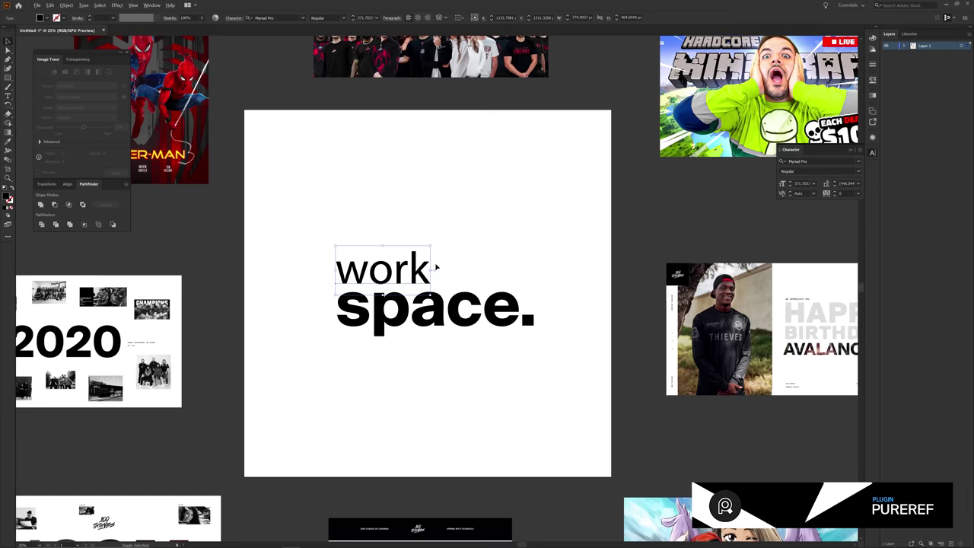
drag(568, 281, 565, 286)
click(731, 315)
drag(731, 314, 771, 314)
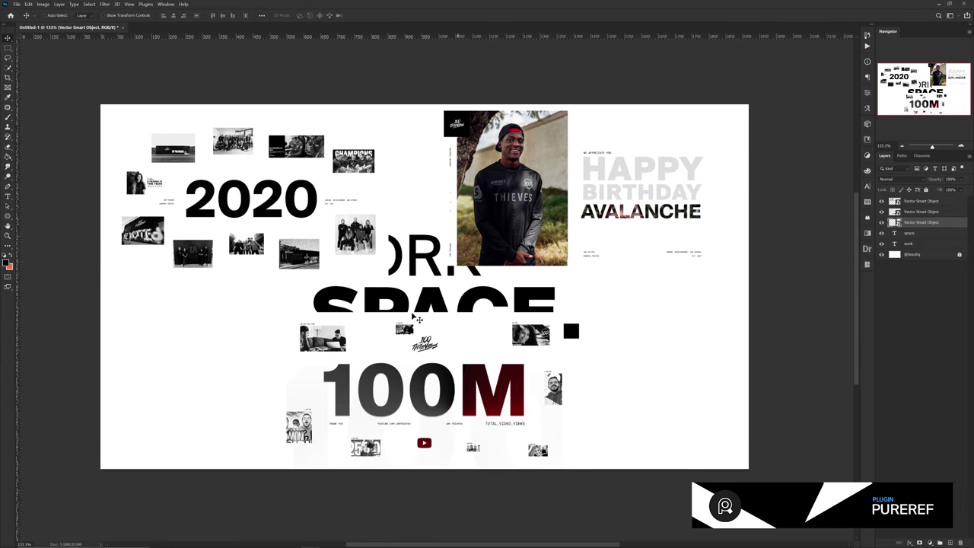
Step: In Photoshop, reposition the 100M, 2020 and Happy Birthday smart objects on the canvas
drag(403, 345, 335, 343)
drag(251, 200, 225, 178)
drag(490, 256, 495, 276)
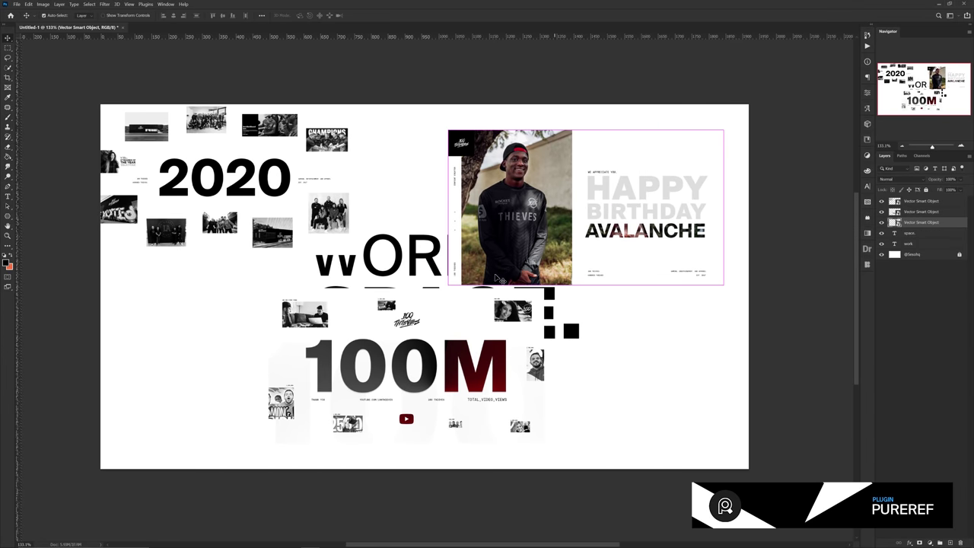
Step: Open PureRef over the Photoshop canvas and add the Happy Birthday, 2020 and 100M images to its board
click(426, 541)
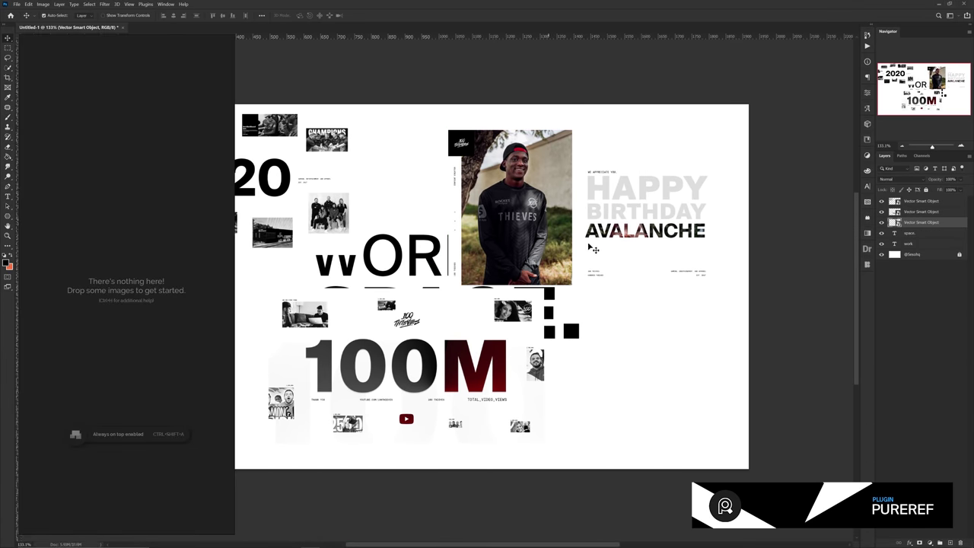
drag(609, 248, 152, 152)
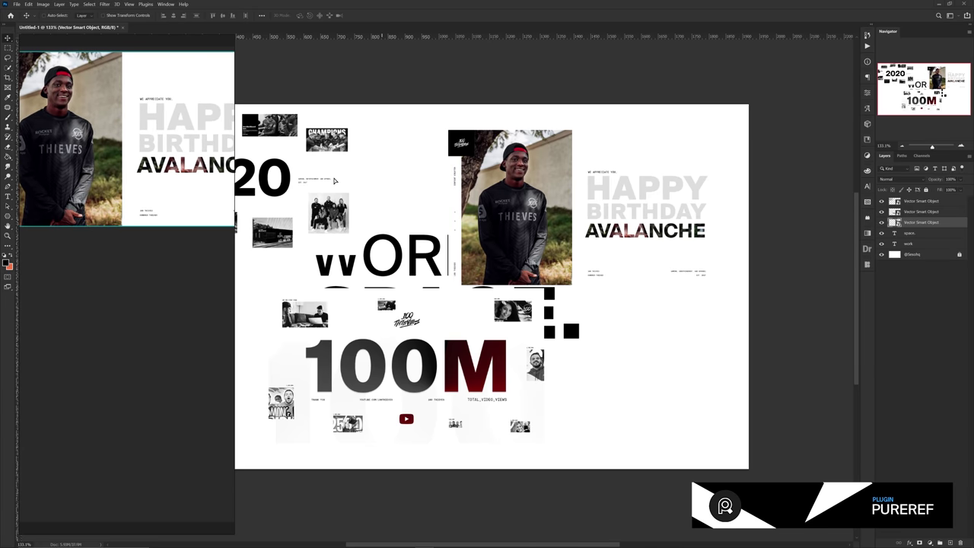
drag(294, 181, 183, 316)
drag(461, 339, 161, 459)
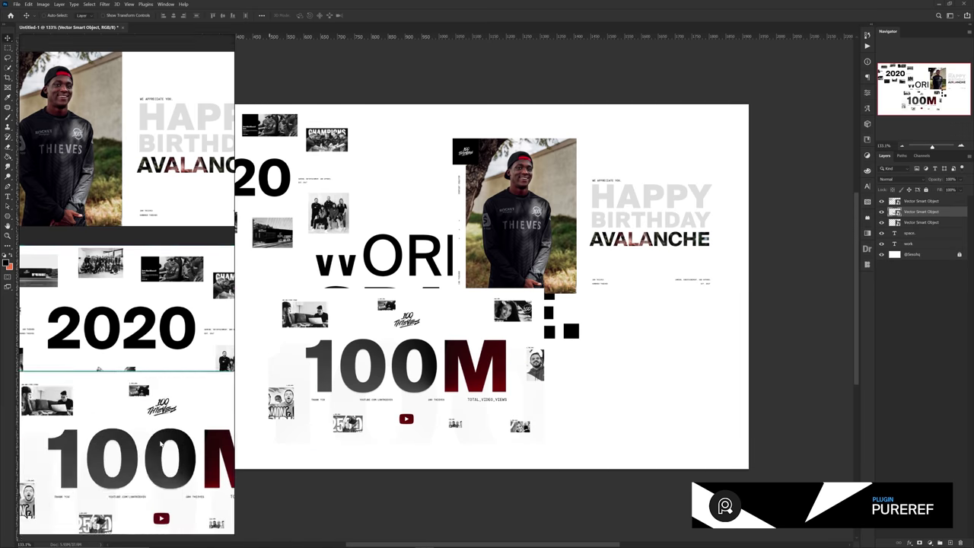
Step: Shrink the 100M reference image and place it beneath the 2020 image, near its right edge
scroll(159, 432, down, 4)
drag(161, 416, 142, 375)
drag(208, 366, 158, 394)
drag(121, 403, 172, 361)
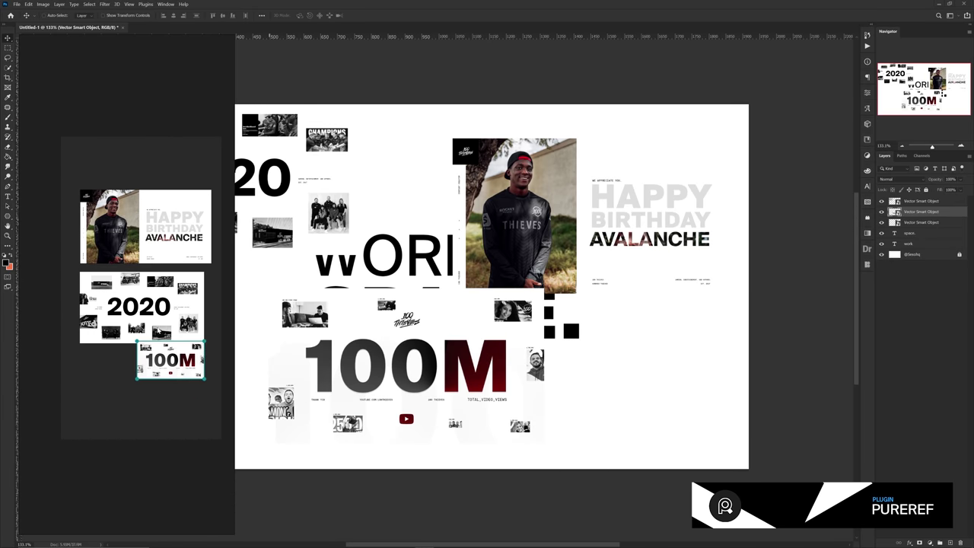
Step: Select the 2020 reference image and widen the PureRef window slightly
scroll(157, 323, up, 4)
drag(157, 323, 157, 333)
drag(154, 419, 154, 436)
click(142, 230)
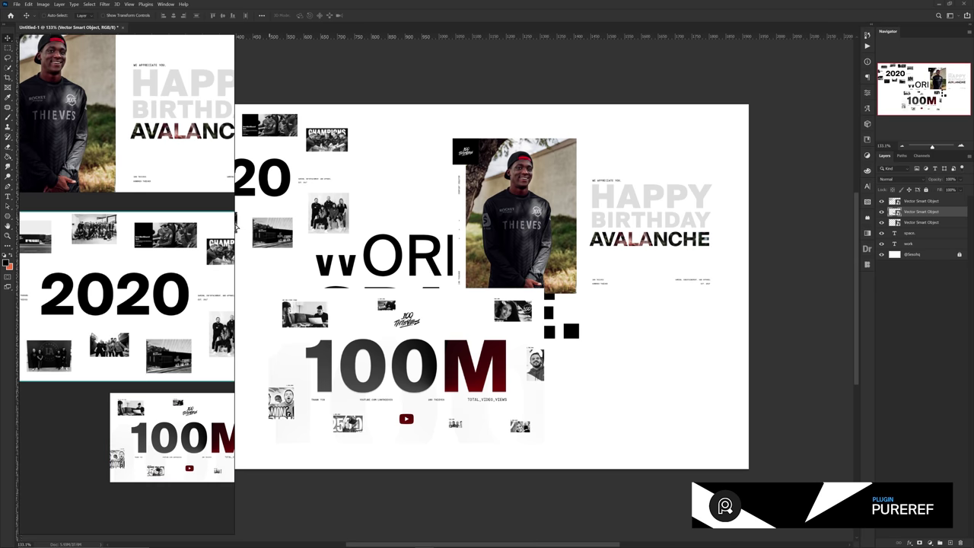
mouse_move(250, 222)
mouse_down()
mouse_move(406, 221)
mouse_move(94, 219)
mouse_move(285, 226)
mouse_move(251, 225)
mouse_up()
Step: Scale the Happy Birthday reference down to about half the height of the 2020 image and keep it above that image
scroll(156, 225, down, 4)
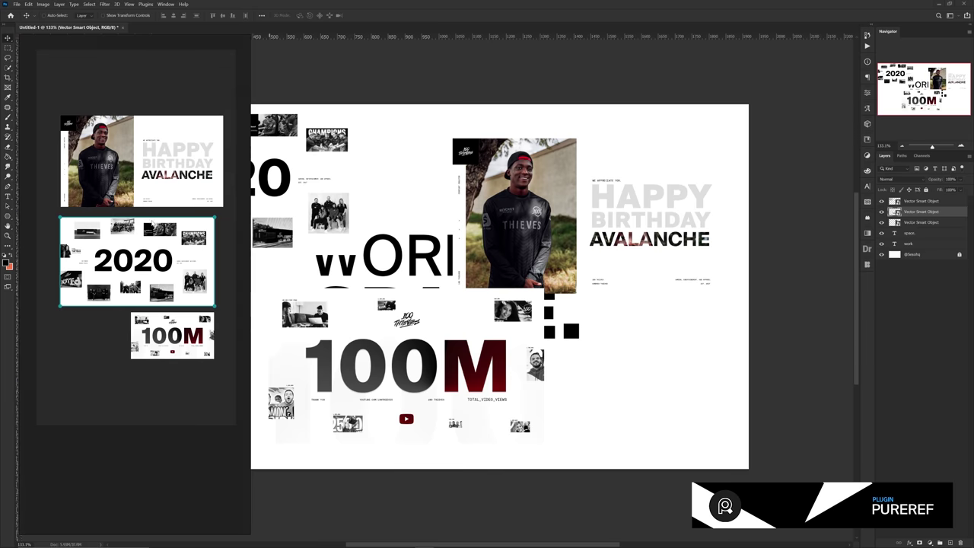
drag(205, 158, 193, 161)
drag(211, 120, 132, 166)
scroll(104, 199, up, 4)
drag(134, 307, 124, 241)
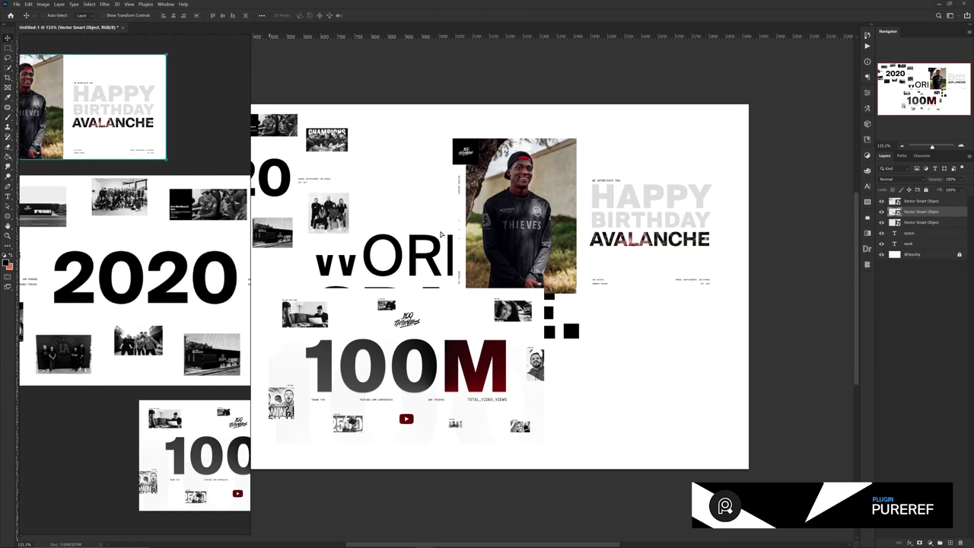
Step: Delete the three placed Vector Smart Object reference layers from the Photoshop canvas, keeping the WORK SPACE. text
click(643, 268)
click(641, 355)
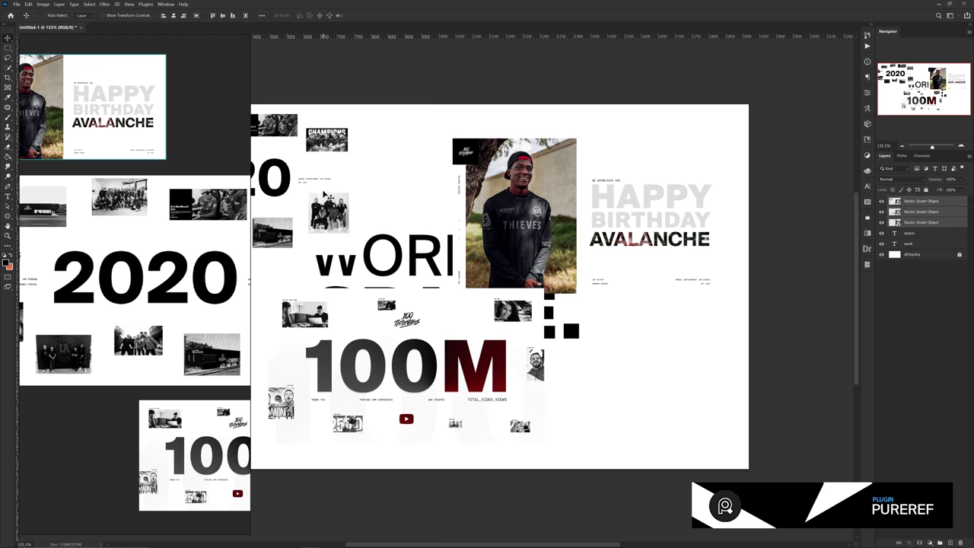
key(Delete)
key(ctrl+0)
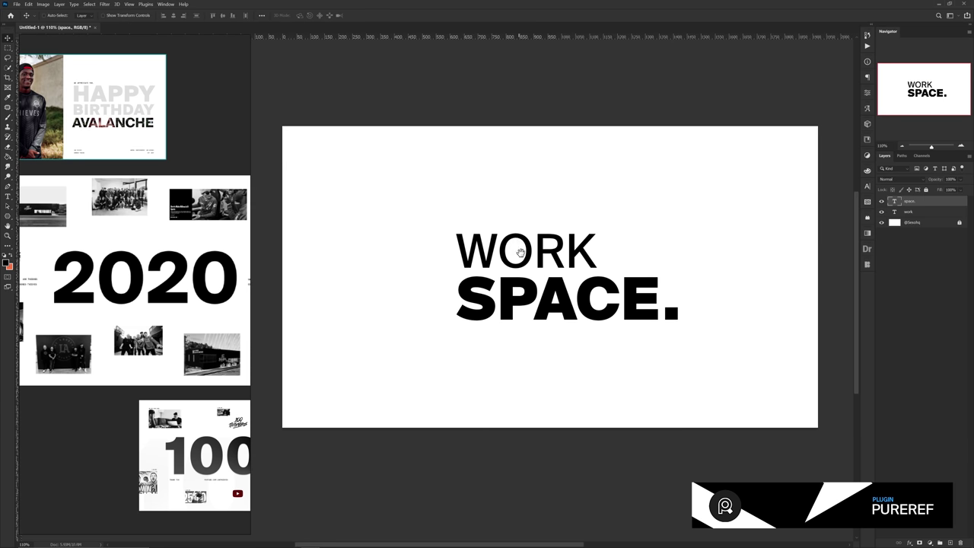
mouse_move(590, 281)
mouse_down()
mouse_move(520, 301)
mouse_move(582, 284)
mouse_up()
Step: Switch to Behance in the browser and open the "36 logos" project to look through its images
click(444, 539)
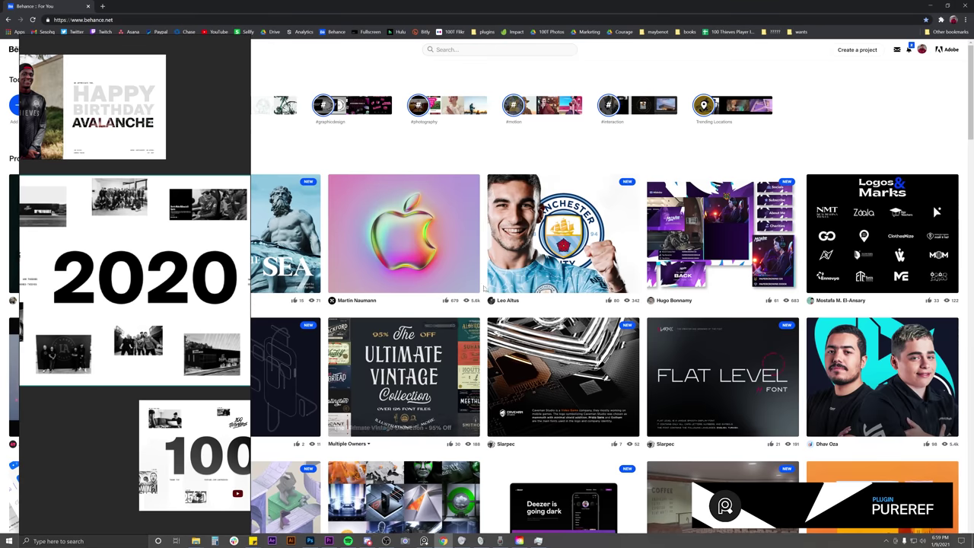
scroll(435, 323, down, 5)
scroll(435, 324, up, 5)
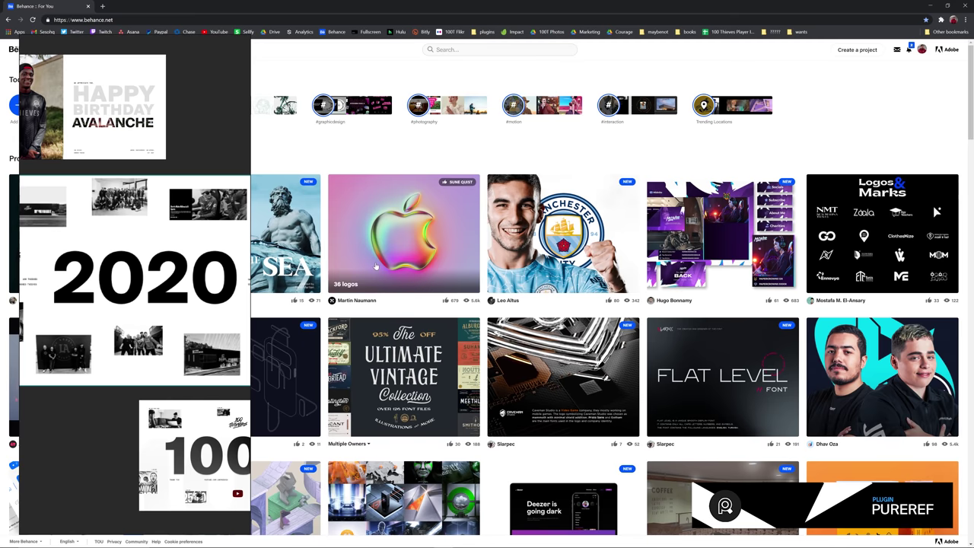
click(375, 266)
scroll(413, 297, down, 2)
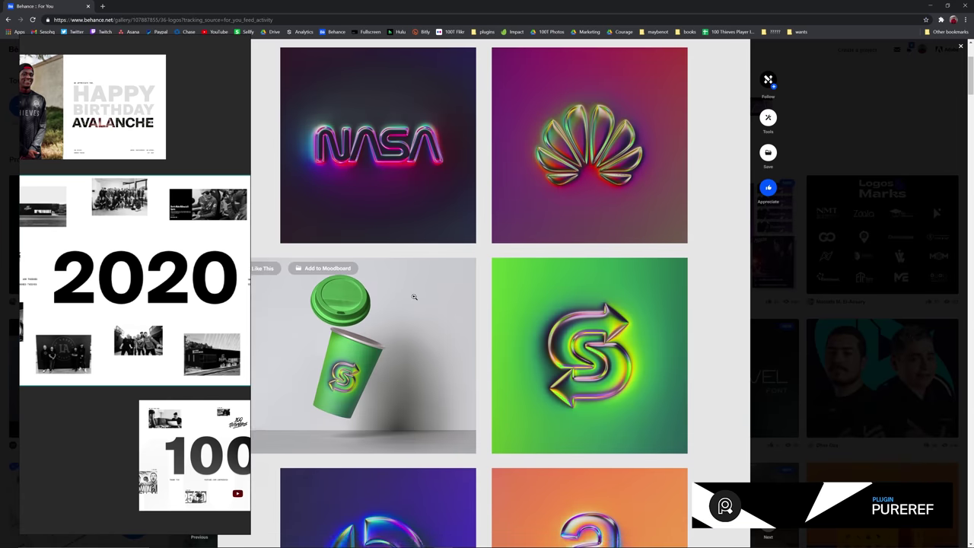
scroll(413, 297, up, 2)
Step: Capture a screenshot of the NASA logo, handwrite "cool" on it in red, and paste it into PureRef
key(Print)
drag(276, 222, 502, 365)
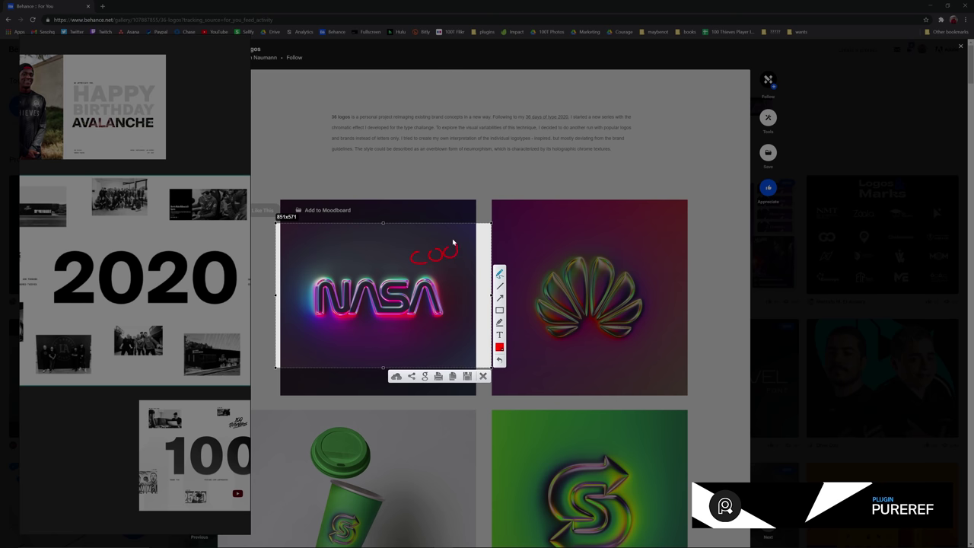
key(ctrl+c)
key(ctrl+v)
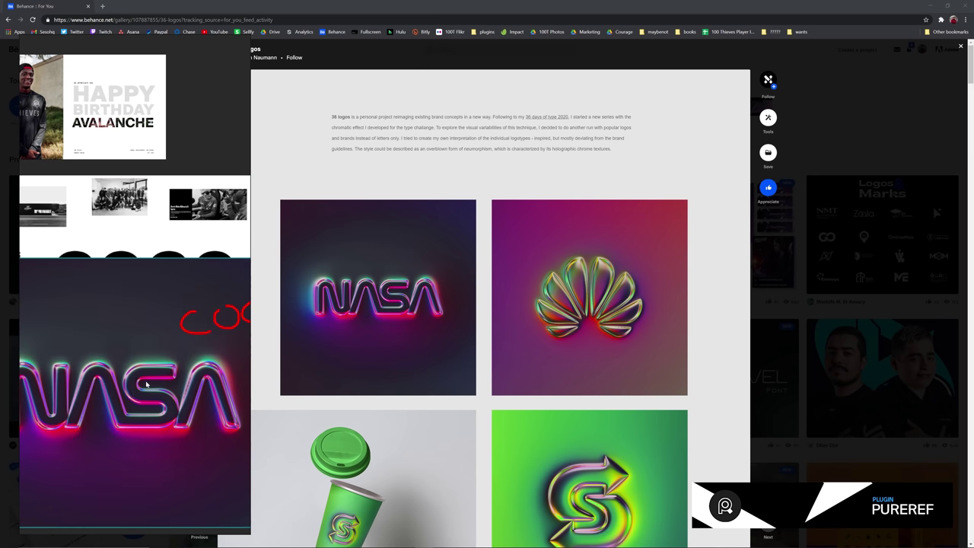
Step: Place the NASA screenshot on the PureRef board beneath the 2020 image, beside the 100M image
scroll(147, 384, down, 5)
drag(210, 332, 169, 365)
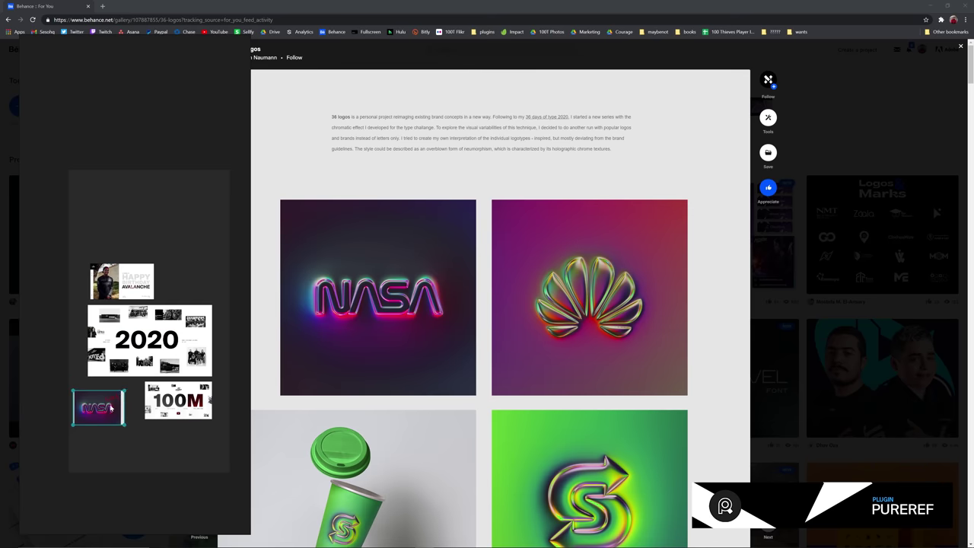
scroll(111, 408, up, 5)
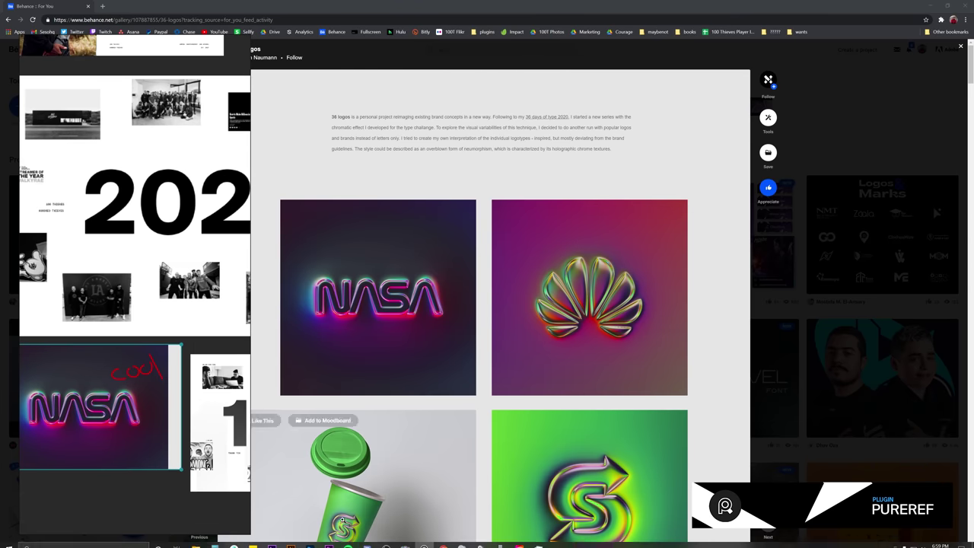
Step: Switch back to the Photoshop document with the WORK SPACE. text while keeping the reference board on top
click(309, 546)
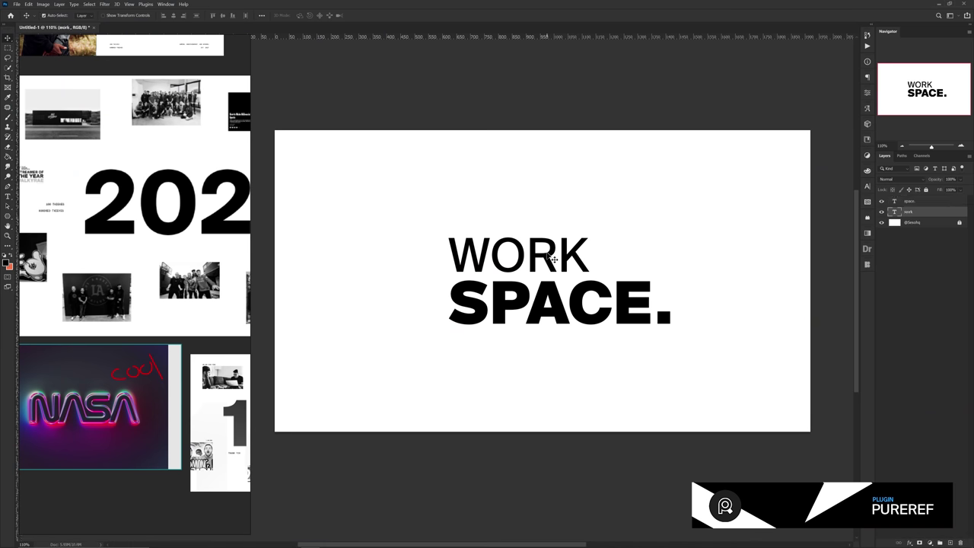
double_click(522, 352)
text(D)
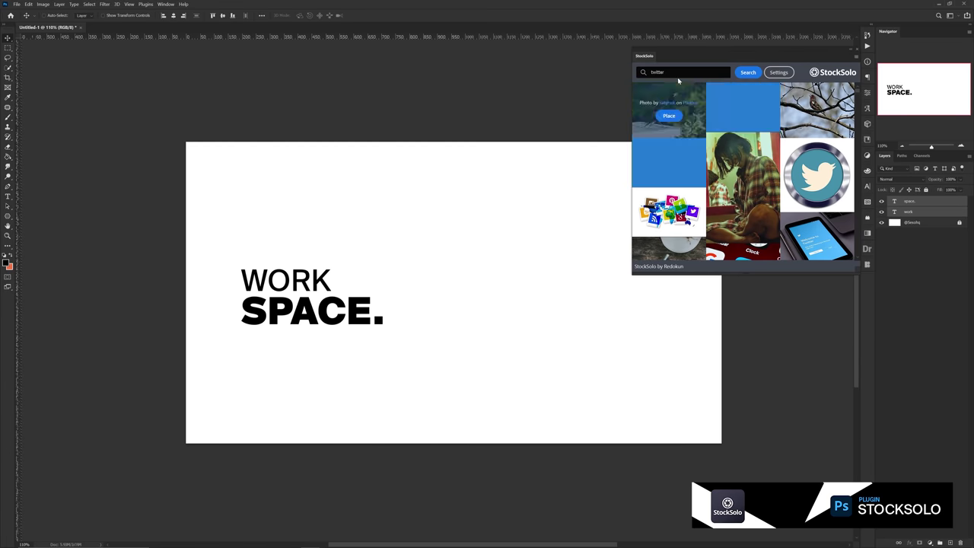
Step: Search StockSolo for "paper texture" and place a grey rough-surface texture in the document
drag(673, 73, 625, 75)
key(BackSpace)
text(paper texture)
key(Return)
scroll(684, 175, down, 8)
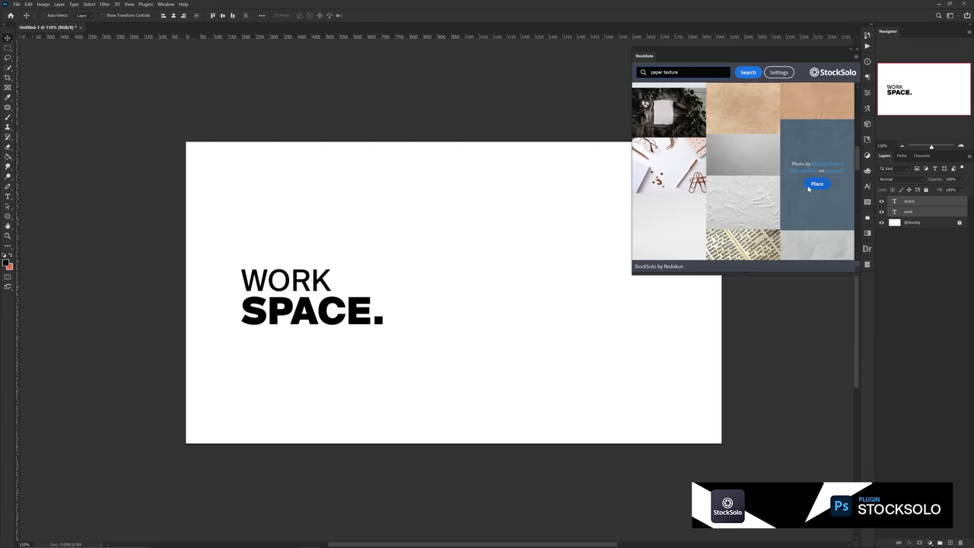
click(745, 200)
Step: Move the grey texture beneath the text layers, rotate it -90°, and enlarge it to cover the canvas
drag(926, 200, 926, 226)
key(ctrl+t)
drag(573, 310, 474, 173)
drag(604, 293, 800, 292)
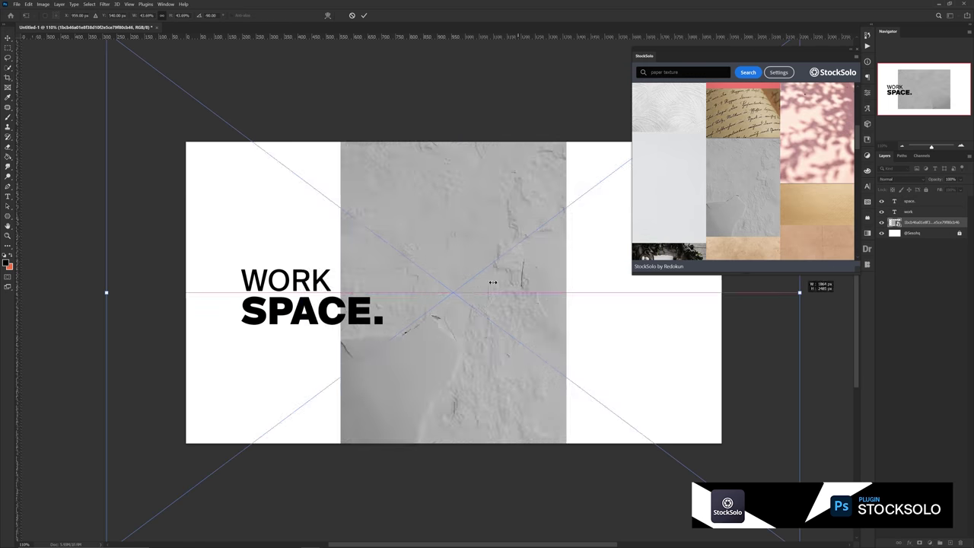
key(Return)
Step: Place the white plaster texture from the StockSolo results beneath the text and enlarge it to cover the canvas
drag(445, 283, 473, 312)
scroll(854, 221, down, 3)
click(816, 255)
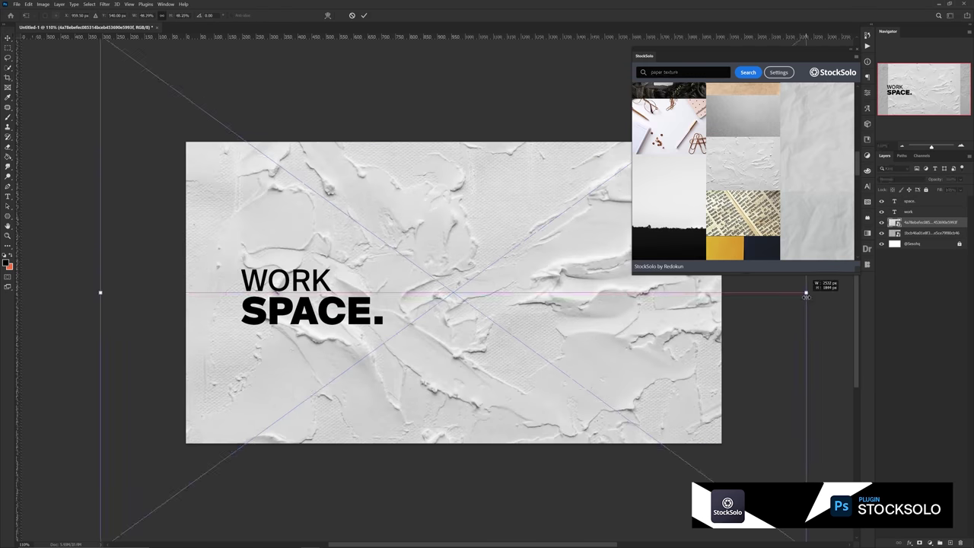
Step: Search StockSolo for "car", place the yellow sports car photo on the canvas, and browse the other car photos
text(car)
key(Return)
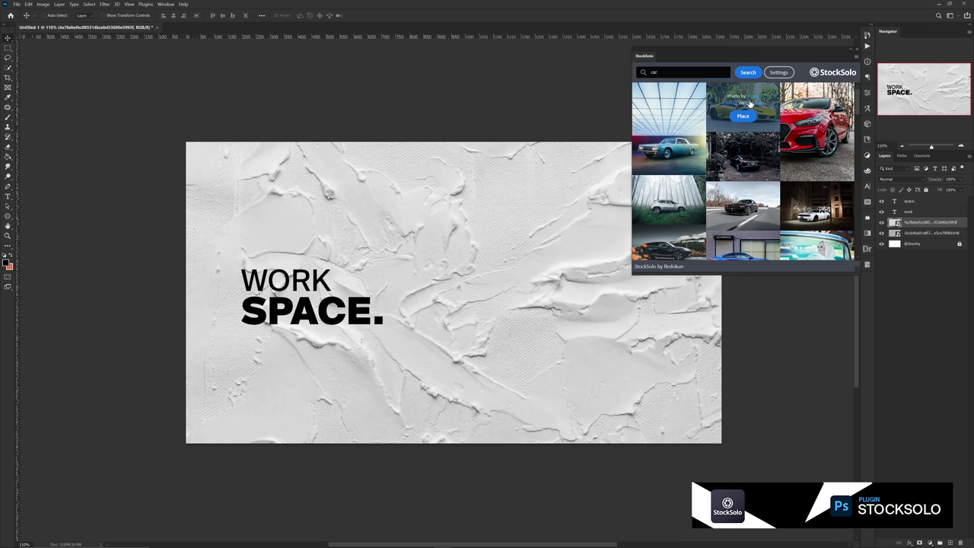
click(743, 116)
scroll(796, 210, down, 5)
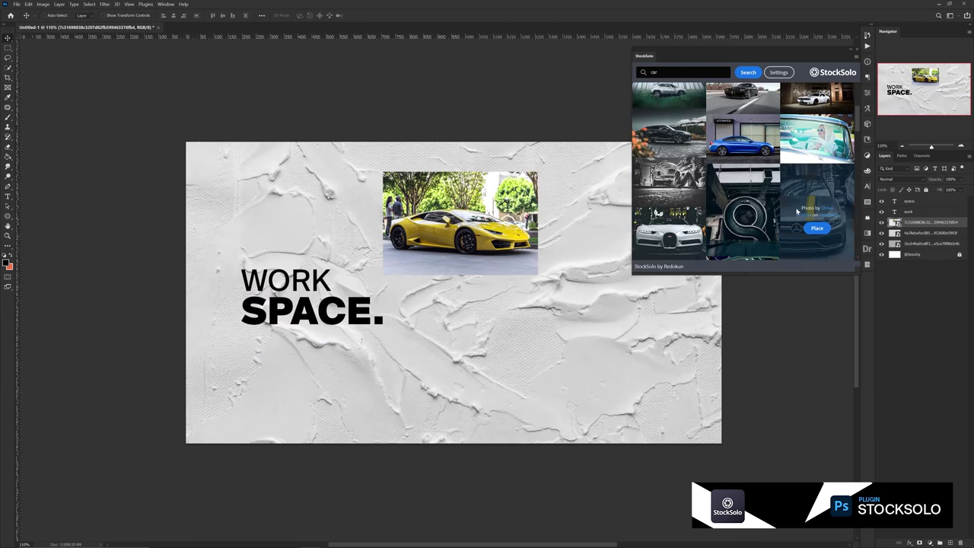
scroll(749, 228, up, 1)
scroll(749, 228, down, 4)
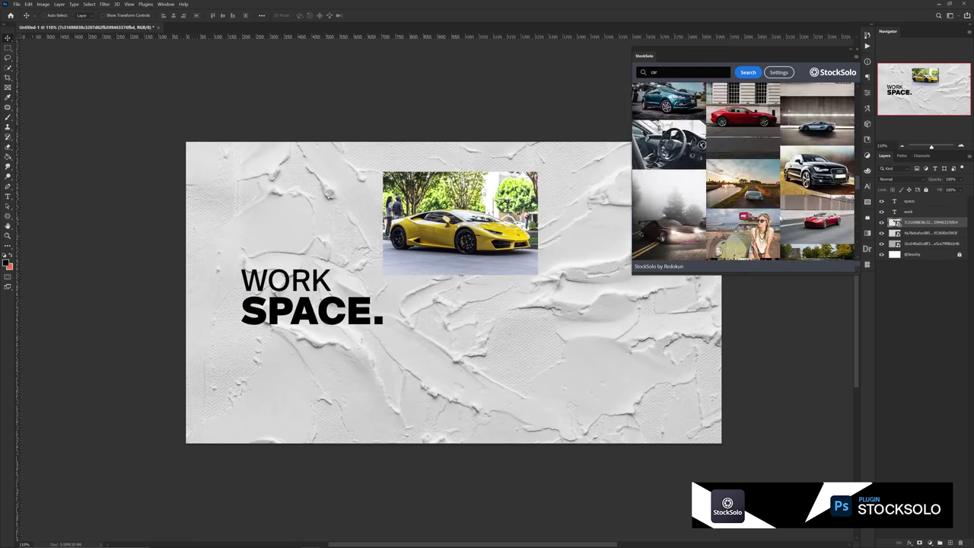
drag(856, 189, 856, 91)
Step: Search StockSolo for "house"
click(657, 72)
text(house)
key(Return)
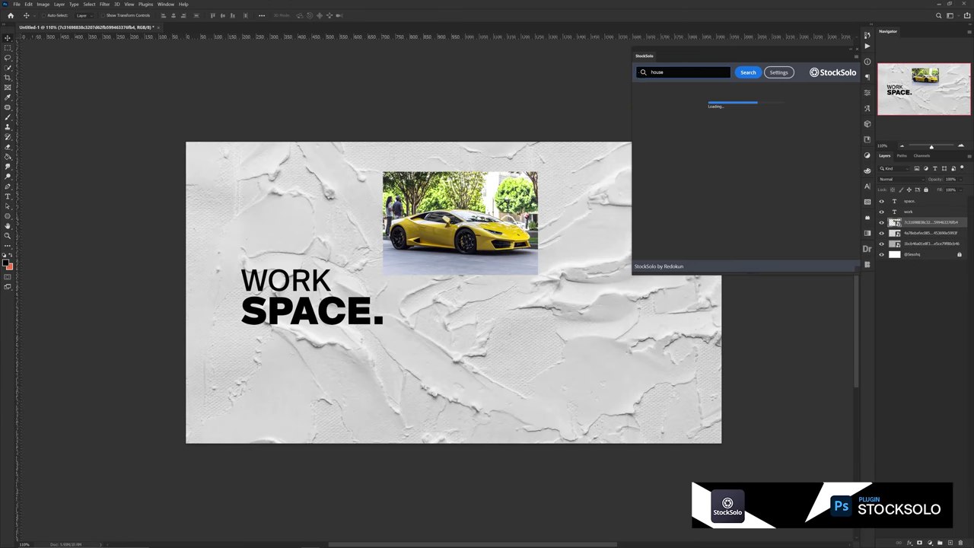
Step: Search StockSolo for "phone" and place the Instagram phone photo and another phone photo in the document
text(phone)
key(Return)
click(738, 174)
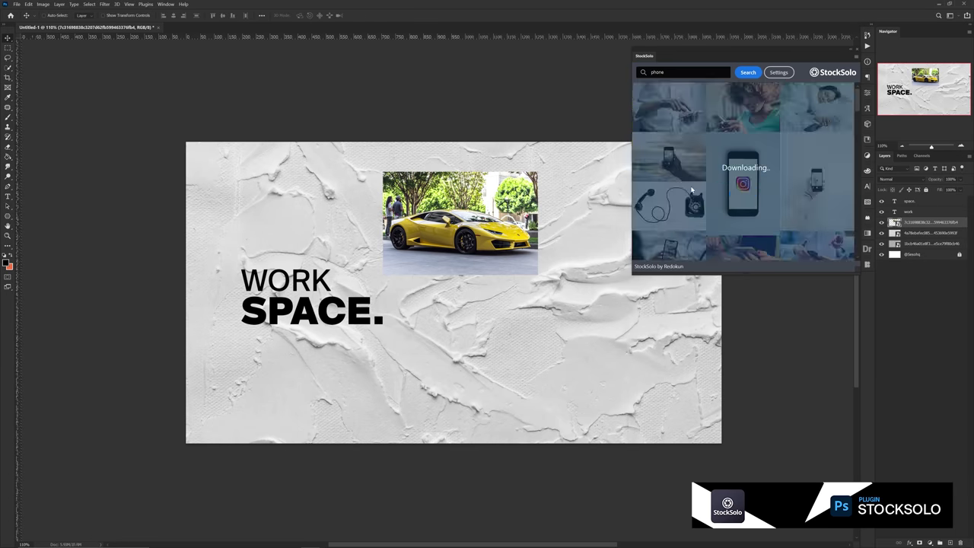
scroll(734, 182, down, 5)
scroll(760, 182, up, 5)
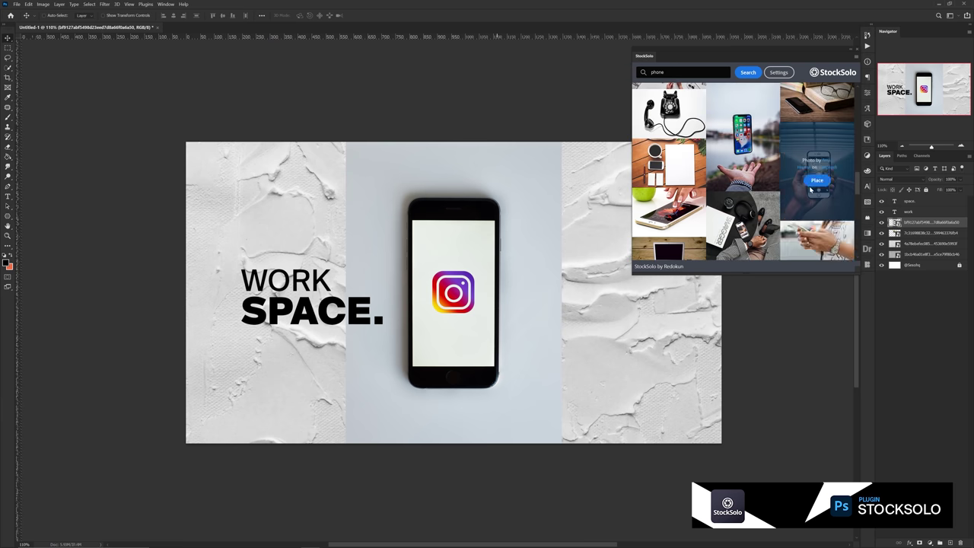
click(817, 180)
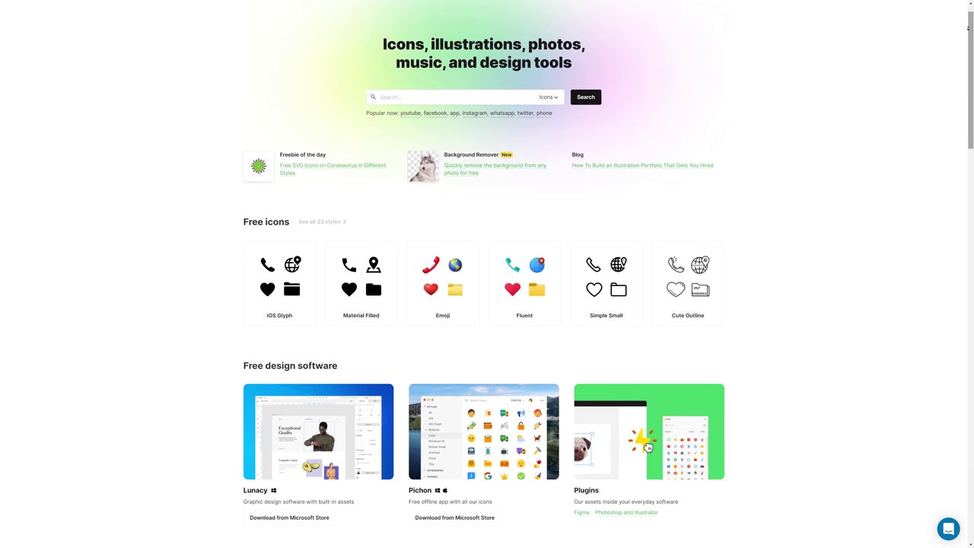
Step: Look through the free icons, design software and vector illustration sections of the Icons8 homepage
scroll(487, 304, down, 2)
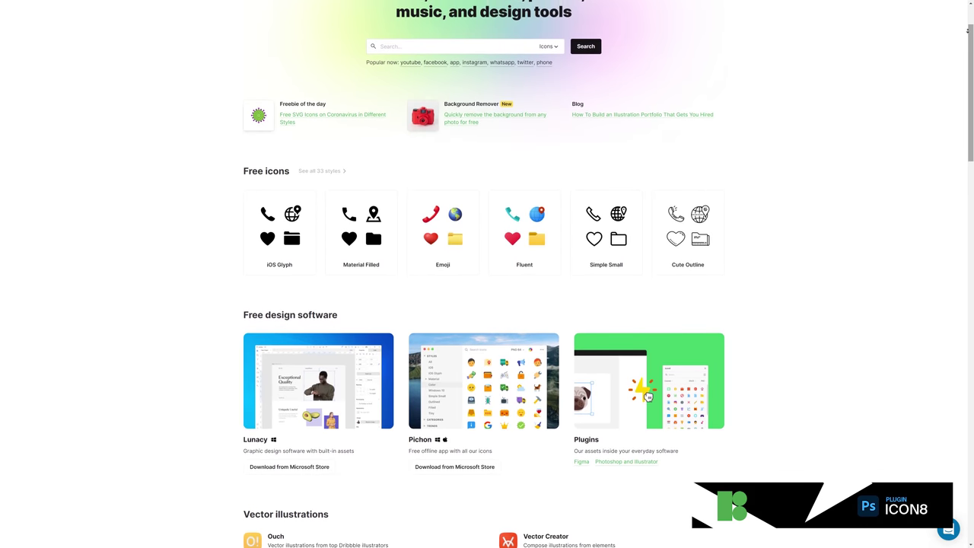
scroll(487, 304, down, 2)
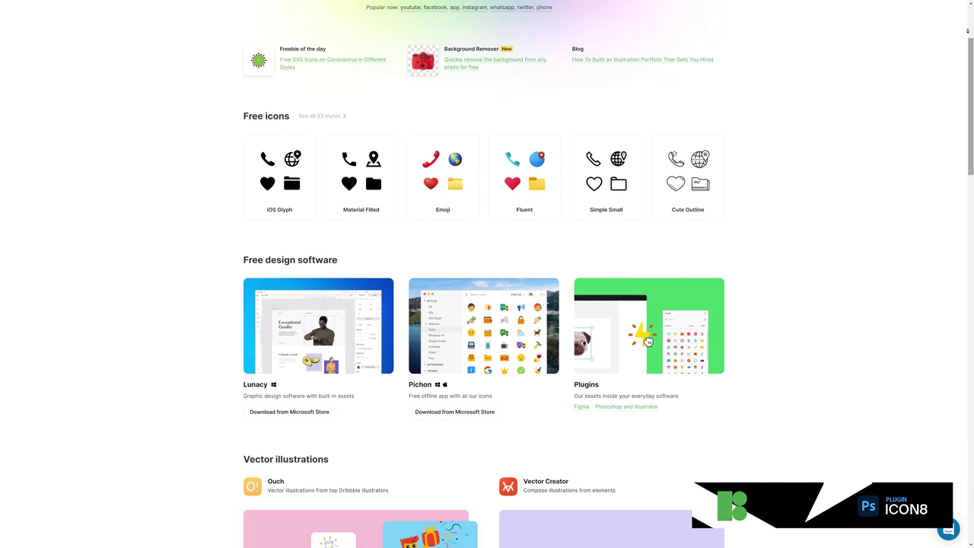
scroll(487, 304, down, 2)
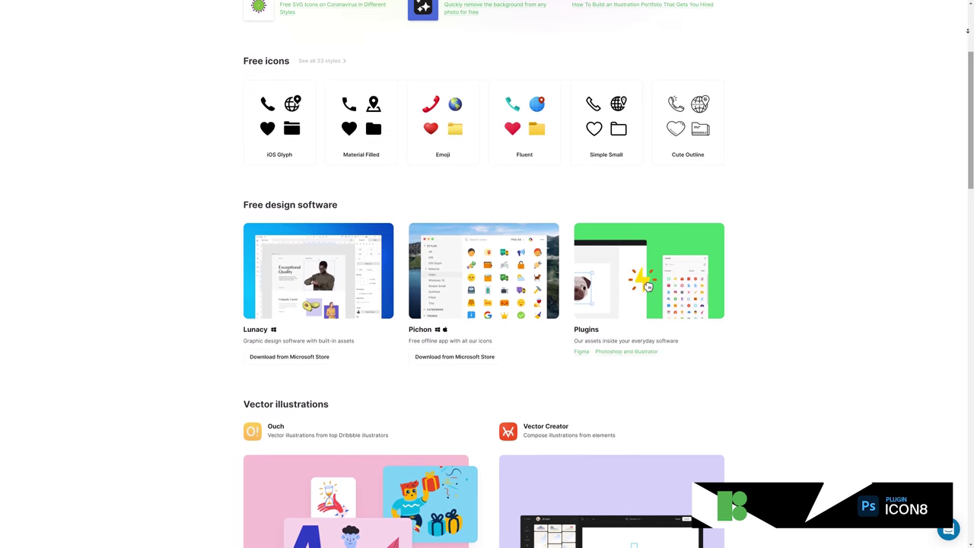
scroll(487, 304, down, 2)
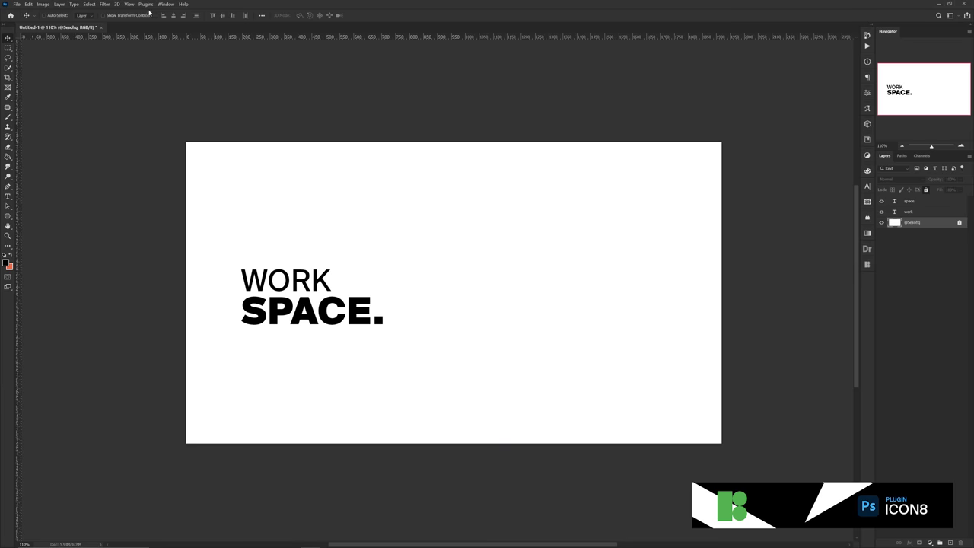
Step: Open the Icons8 plugin in Photoshop, set the icon size to 500×500, and search for "twitter"
click(165, 4)
mouse_move(199, 37)
click(266, 47)
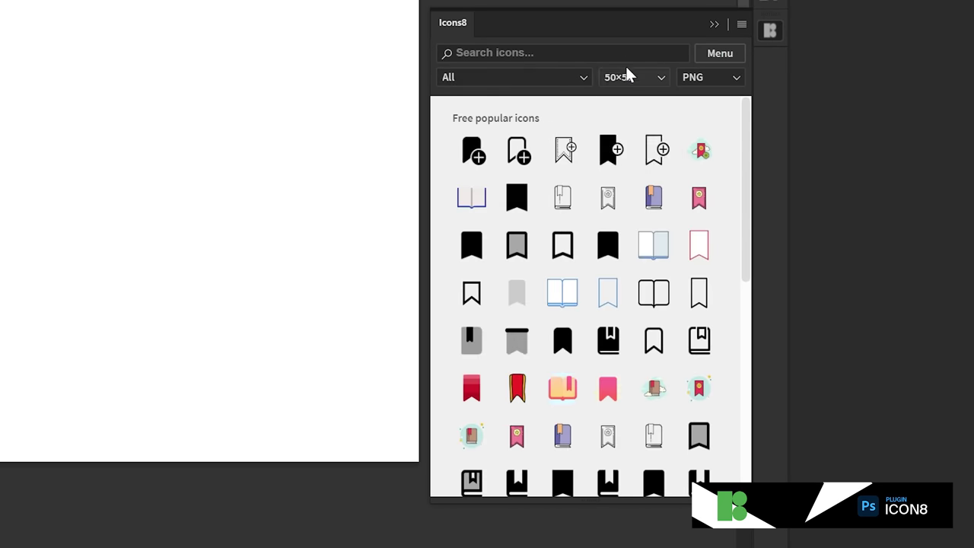
click(709, 106)
click(563, 52)
text(twitter)
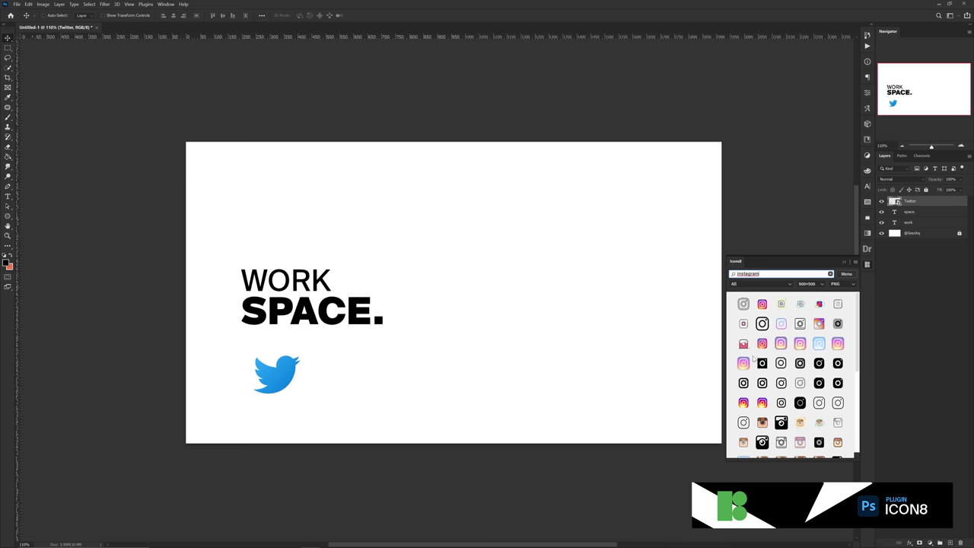
Step: Try a banded rainbow Instagram icon on the canvas beside the Twitter icon and browse the remaining Instagram icons
drag(746, 404, 561, 376)
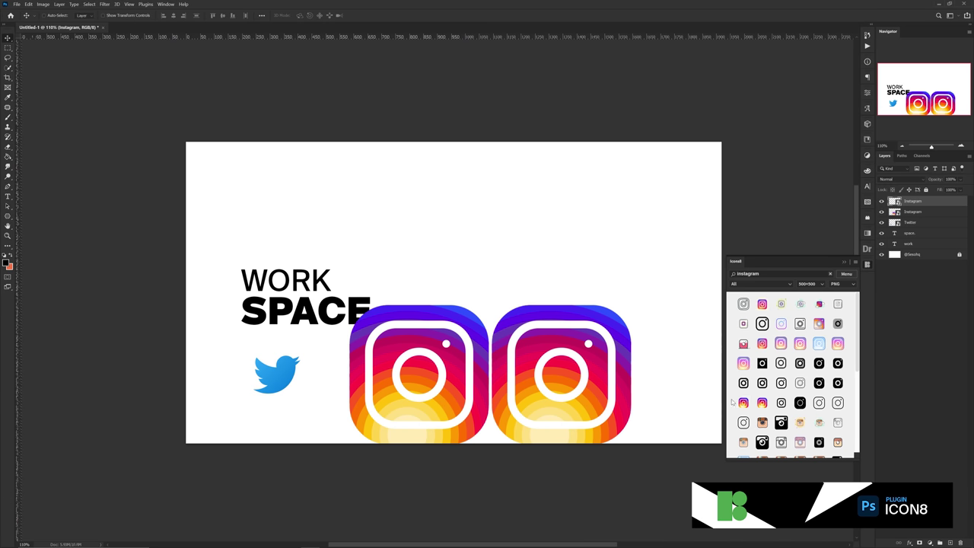
scroll(827, 359, down, 1)
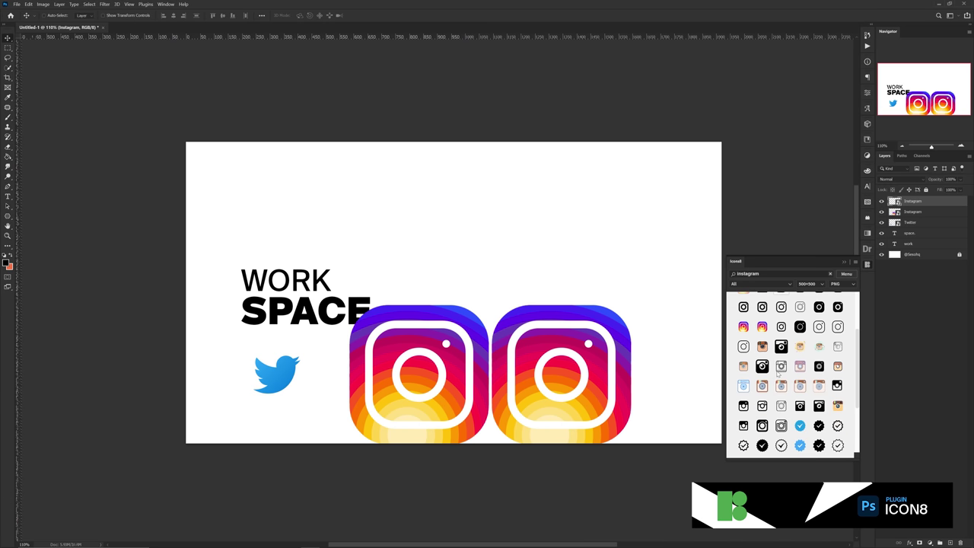
click(797, 427)
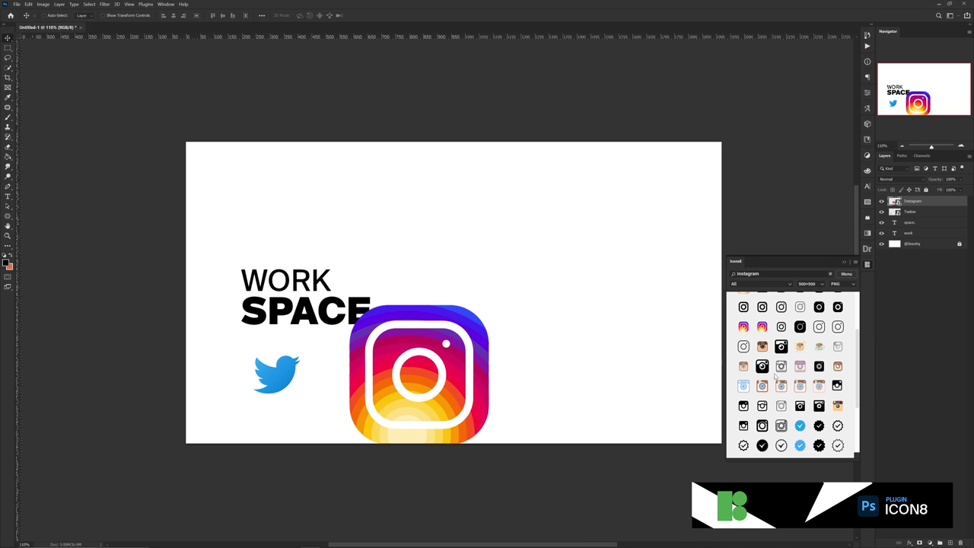
scroll(791, 373, down, 1)
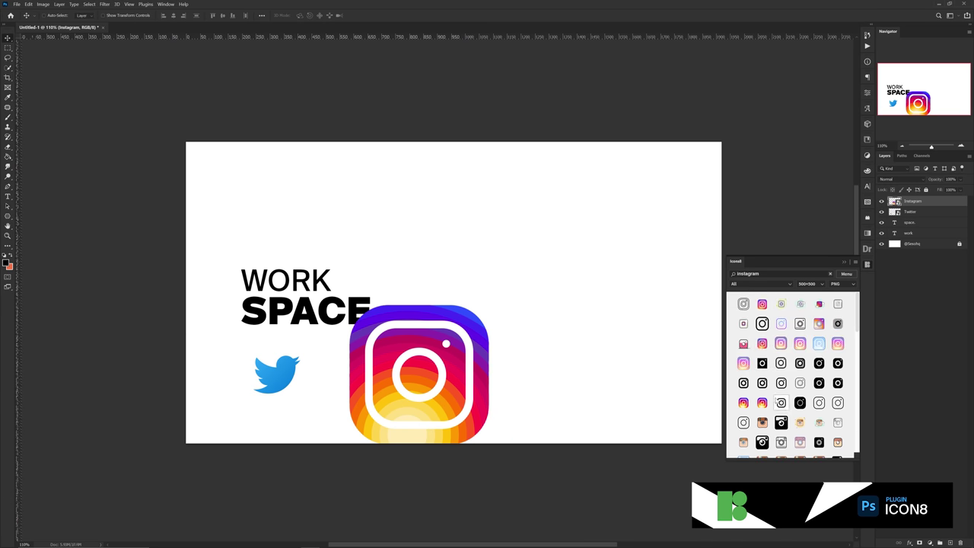
Step: Place the smooth-gradient Instagram icon on the canvas and delete the banded Instagram icon
click(743, 362)
drag(405, 370, 507, 369)
key(alt+bracketleft)
key(Delete)
Step: Scale the Instagram icon down to about the Twitter icon's size and place it next to the Twitter icon
ctrl+click(536, 372)
key(ctrl+t)
drag(590, 373, 494, 373)
key(Return)
drag(518, 382, 356, 374)
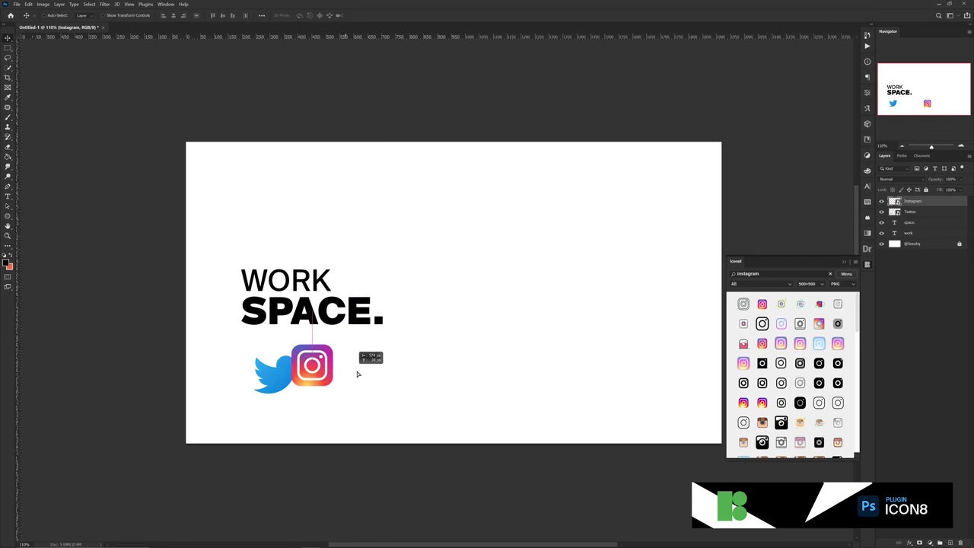
Step: Search Icons8 for "sword", place a solid black sword beside the Instagram icon, and shrink it to about half size
text(sword)
drag(743, 324, 475, 373)
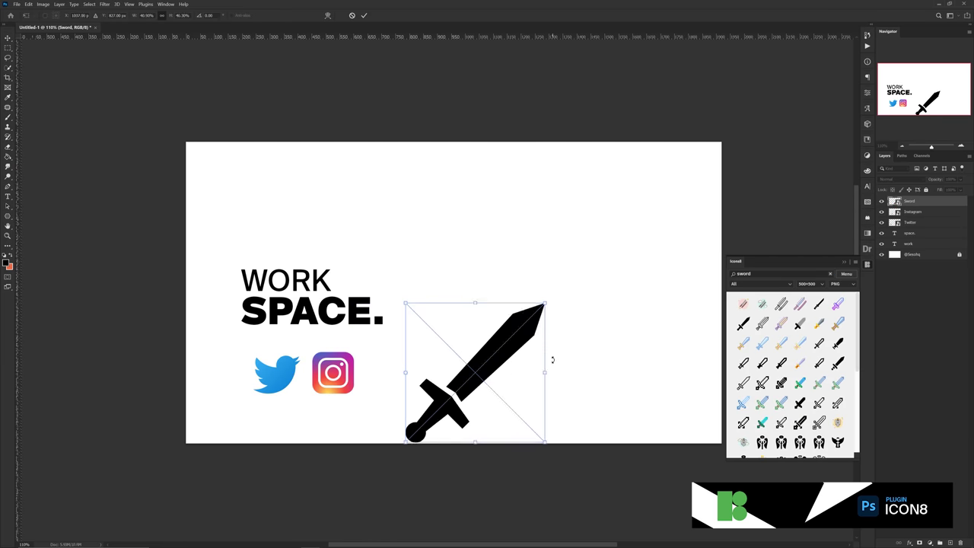
drag(545, 373, 471, 373)
key(Return)
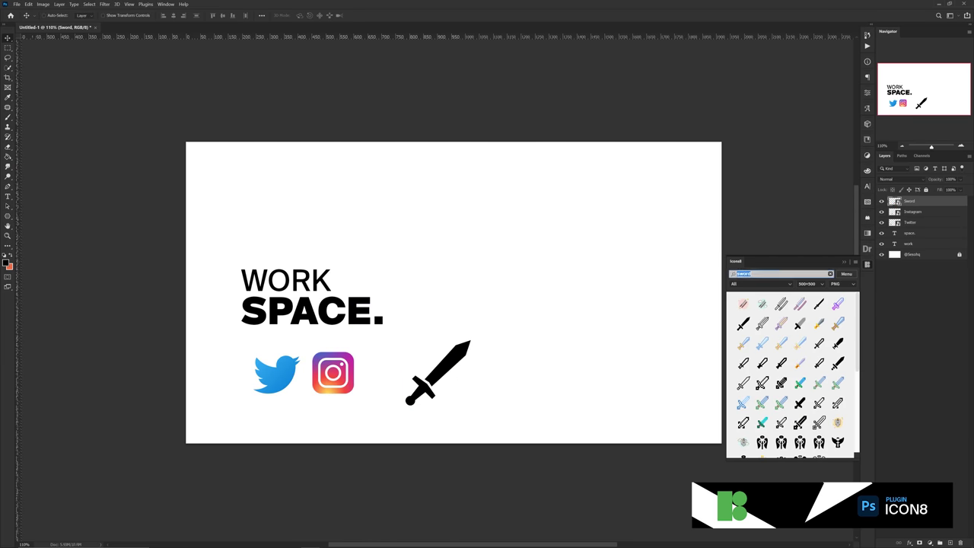
Step: Search Icons8 for "money" and place two black money icons on the canvas
text(money)
click(781, 323)
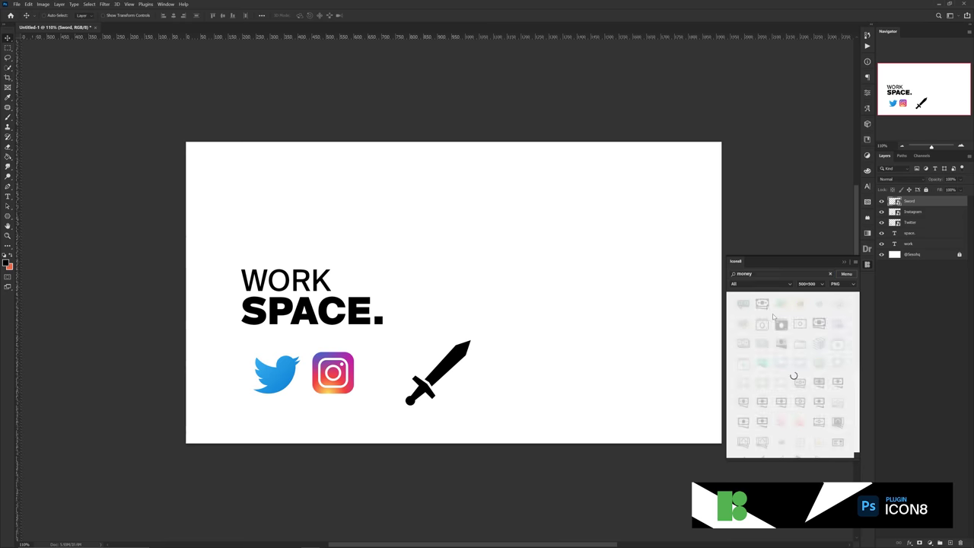
click(762, 304)
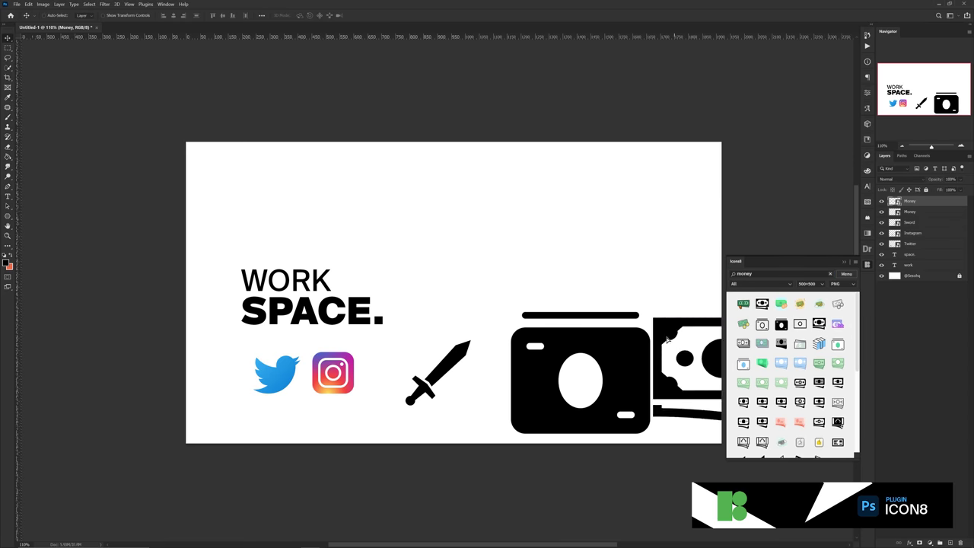
Step: Move the banknote icon above the WORK SPACE. text and shrink it to less than half its size
drag(689, 368, 484, 236)
key(ctrl+t)
drag(488, 213, 409, 211)
key(Return)
Step: Search Icons8 for "info", add a small outlined info icon beside the banknote icon, and browse more results
drag(755, 273, 712, 274)
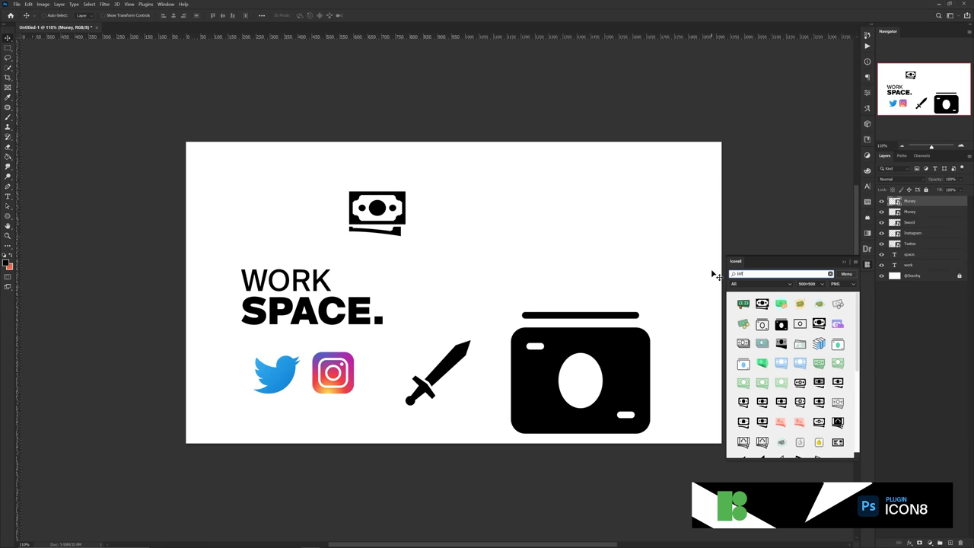
text(info)
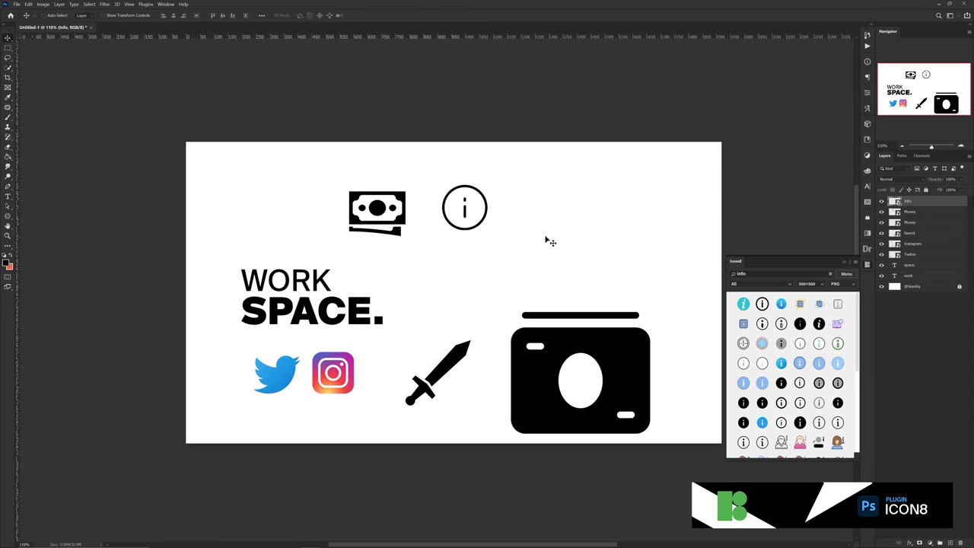
scroll(791, 373, down, 5)
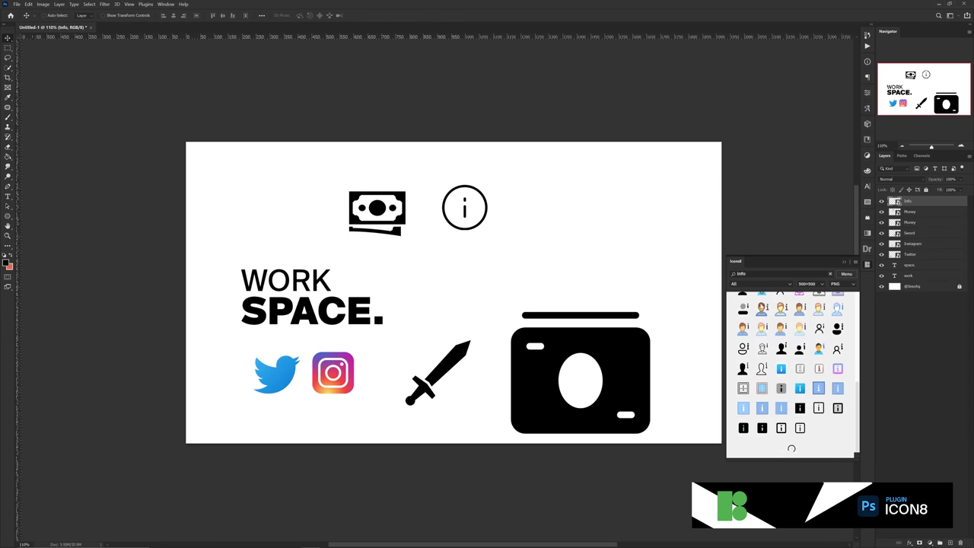